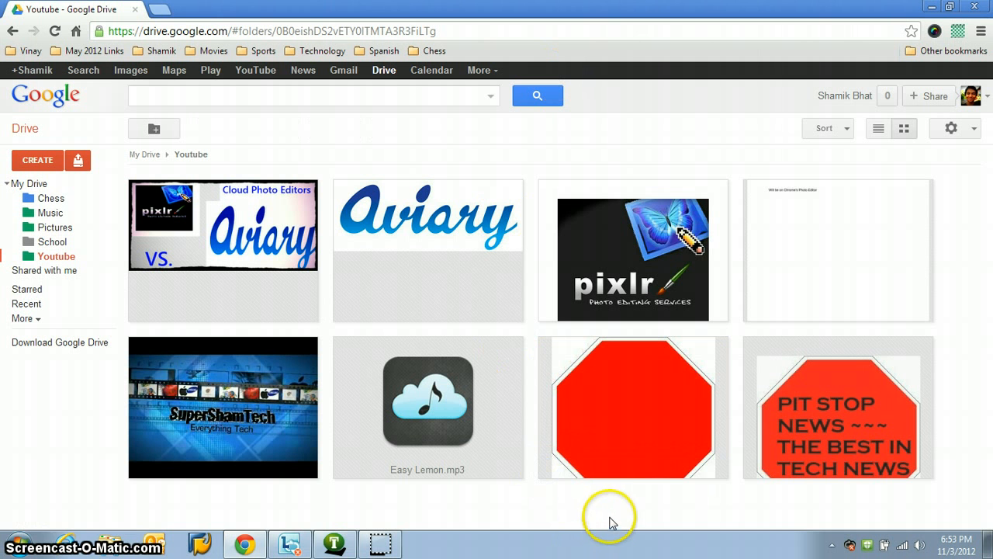
Step: Show which apps are available for opening stop.jpg
right_click(620, 389)
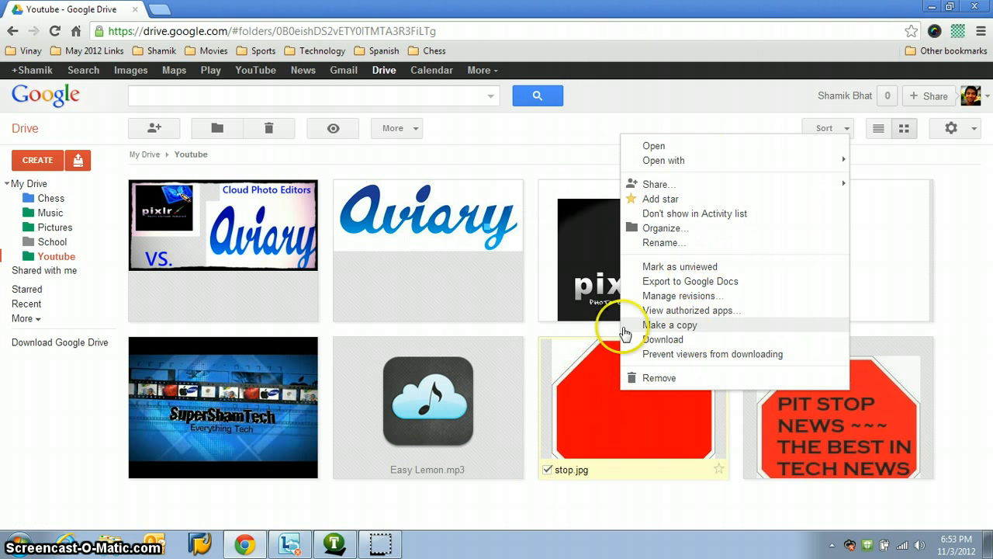
left_click(631, 102)
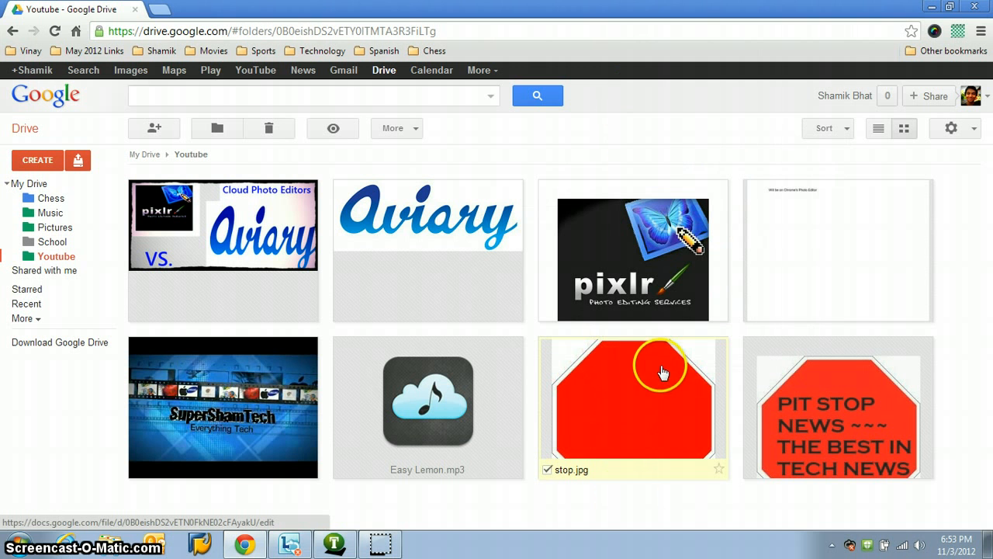
right_click(628, 407)
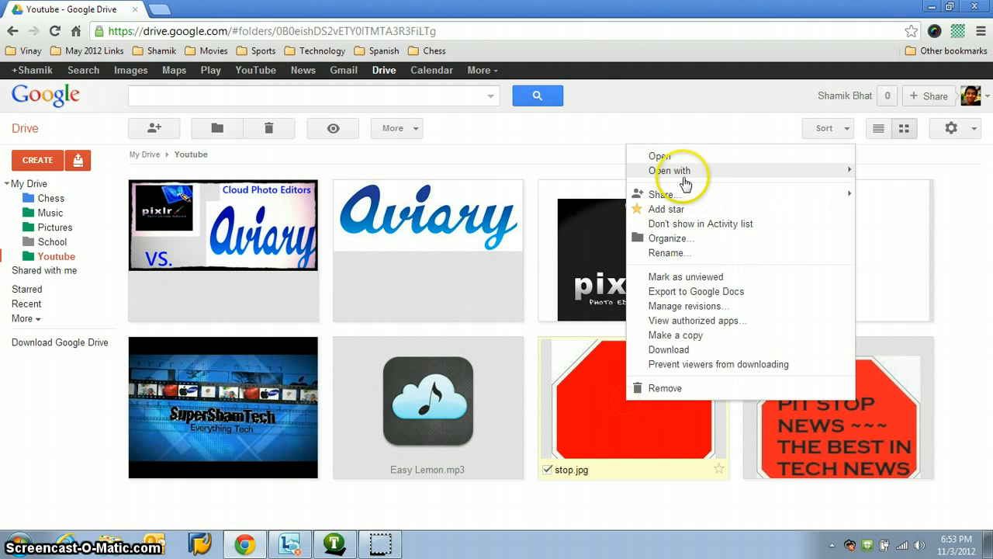
mouse_move(687, 174)
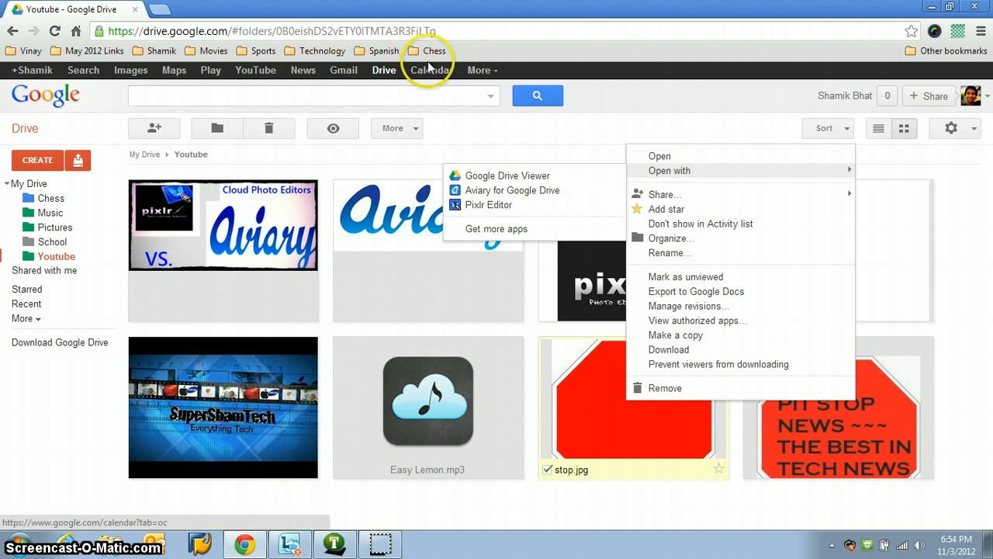
Step: Hide the browser's bookmarks bar and deselect stop.jpg
key("ctrl+shift+b")
left_click(746, 102)
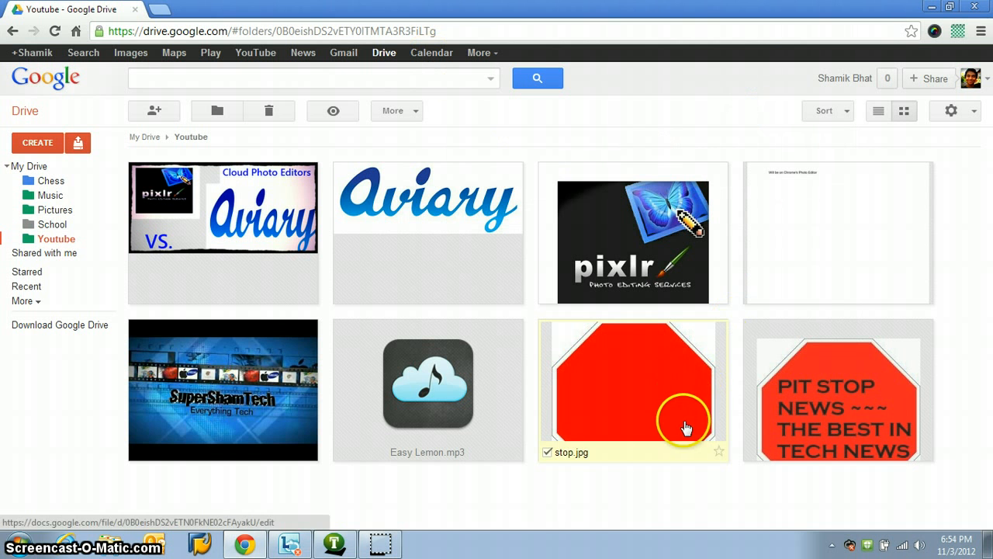
left_click(547, 451)
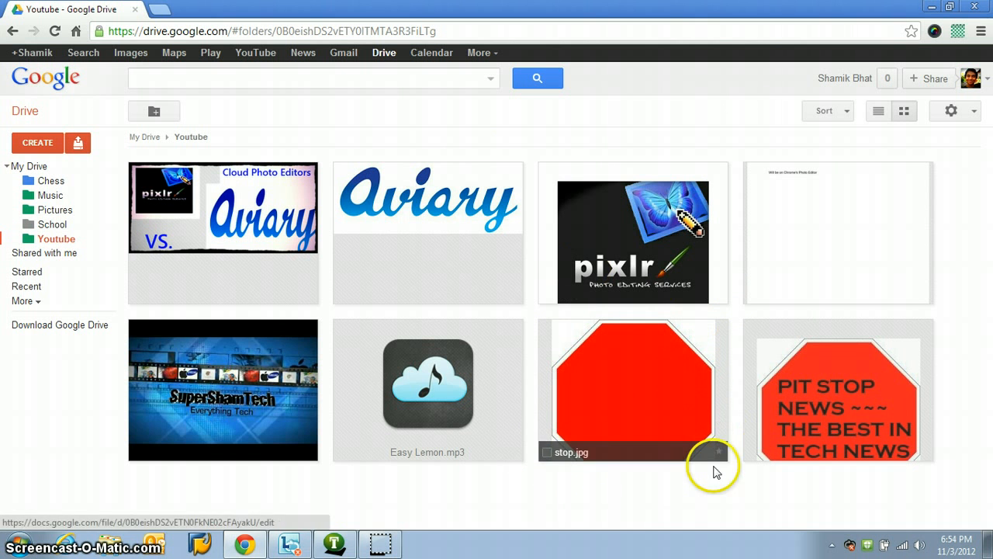
Step: Open stop.jpg from the Youtube folder with Aviary for Google Drive
right_click(610, 384)
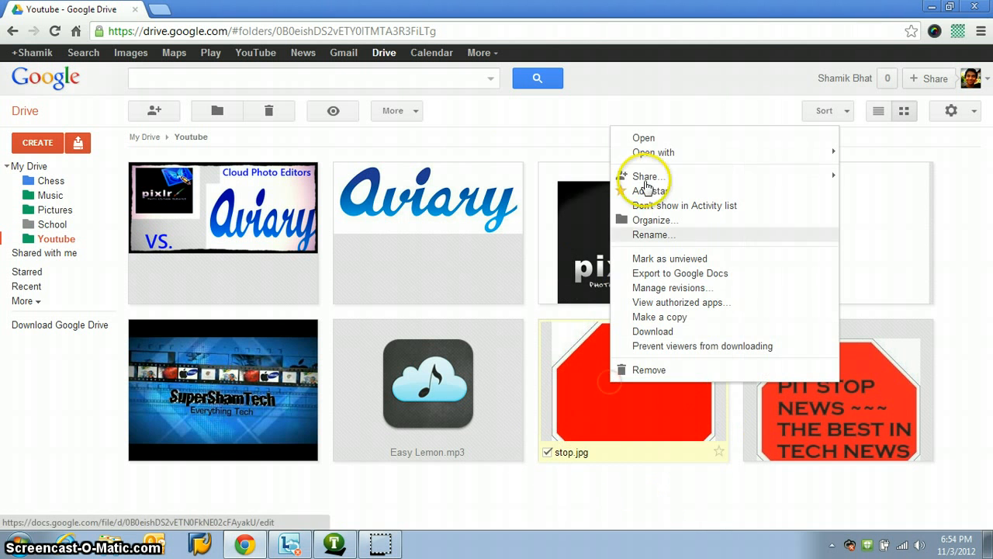
mouse_move(657, 154)
left_click(540, 177)
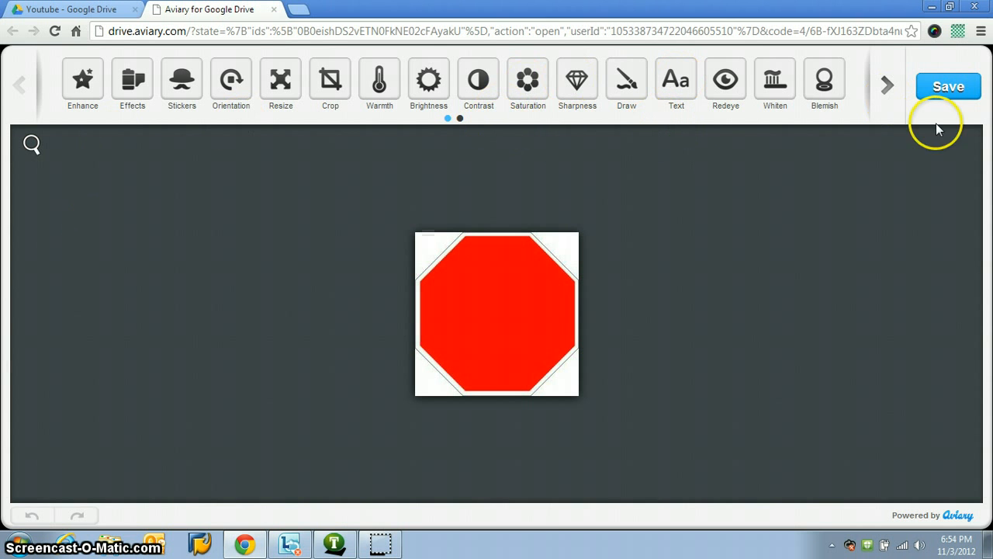
Step: Look through both pages of Aviary's editing tools and check the zoom control
left_click(889, 79)
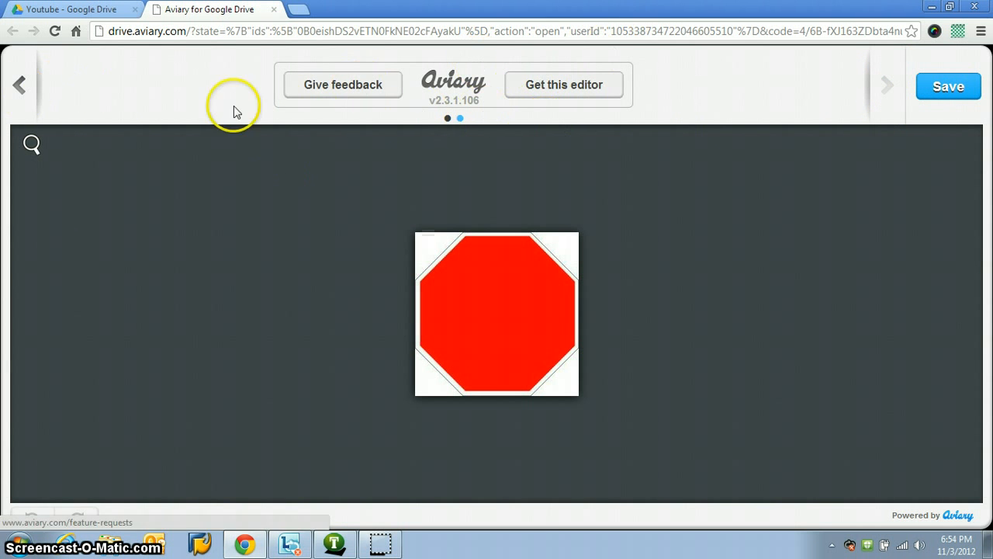
left_click(19, 87)
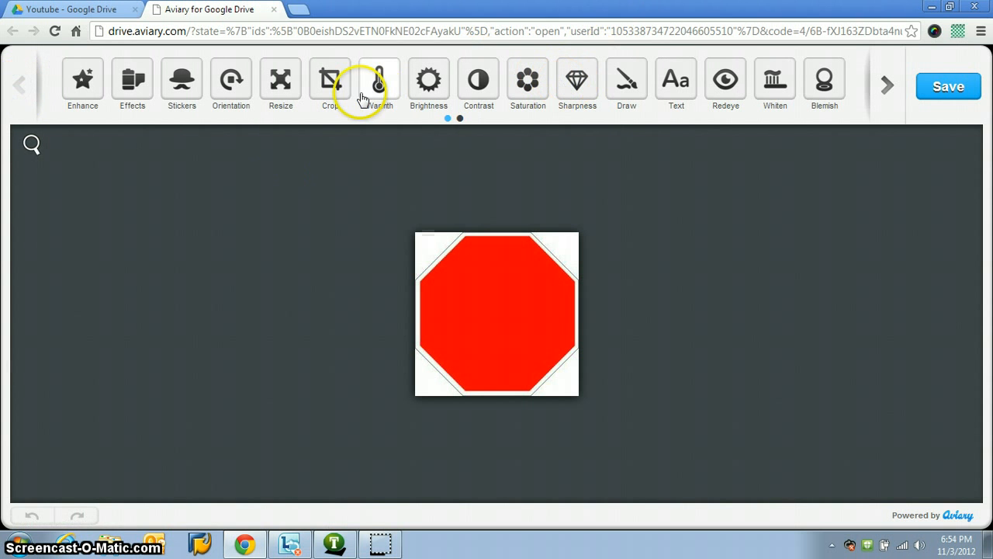
mouse_move(36, 150)
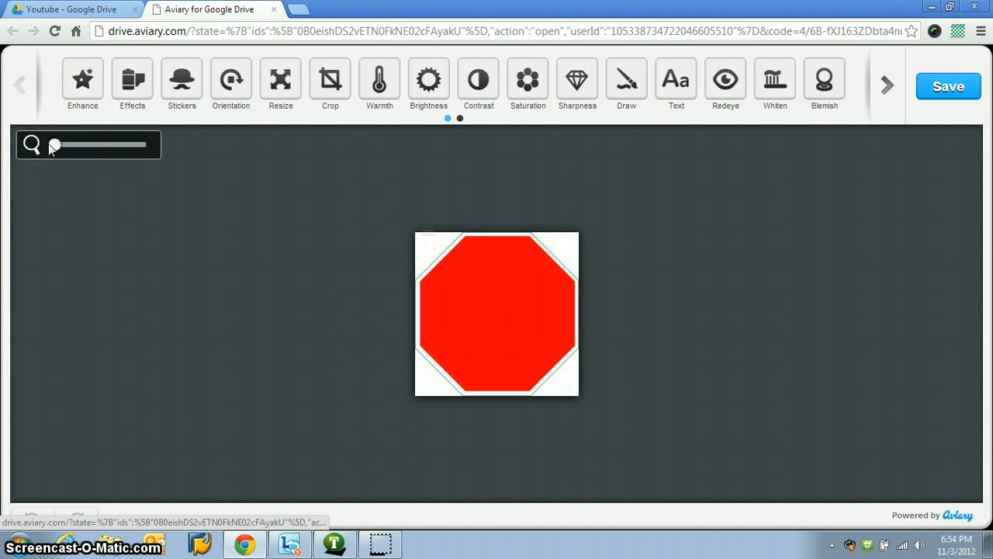
left_click_drag(54, 145, 28, 158)
Step: Try the Enhance, Night, Backlit and Balance corrections on the stop sign image and discard them
left_click(82, 82)
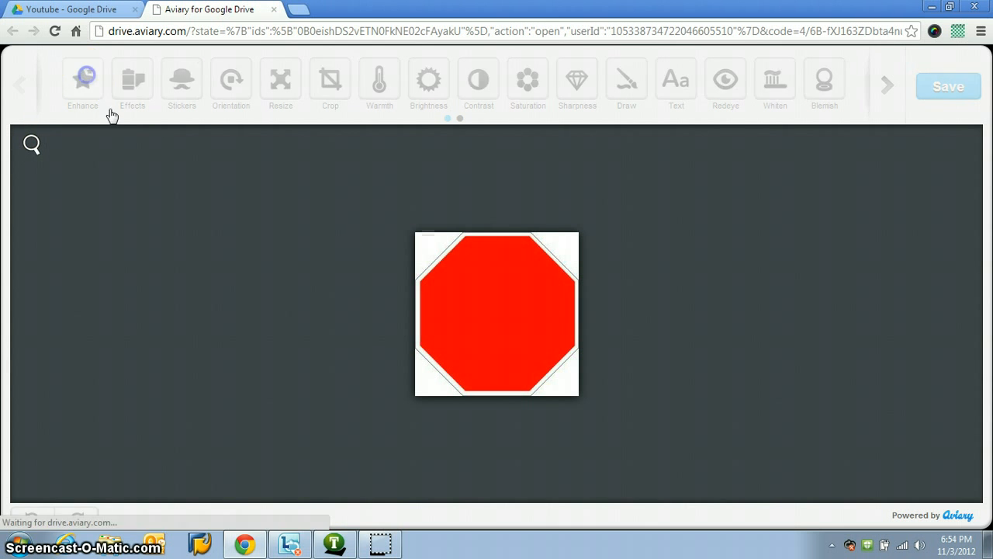
left_click(387, 87)
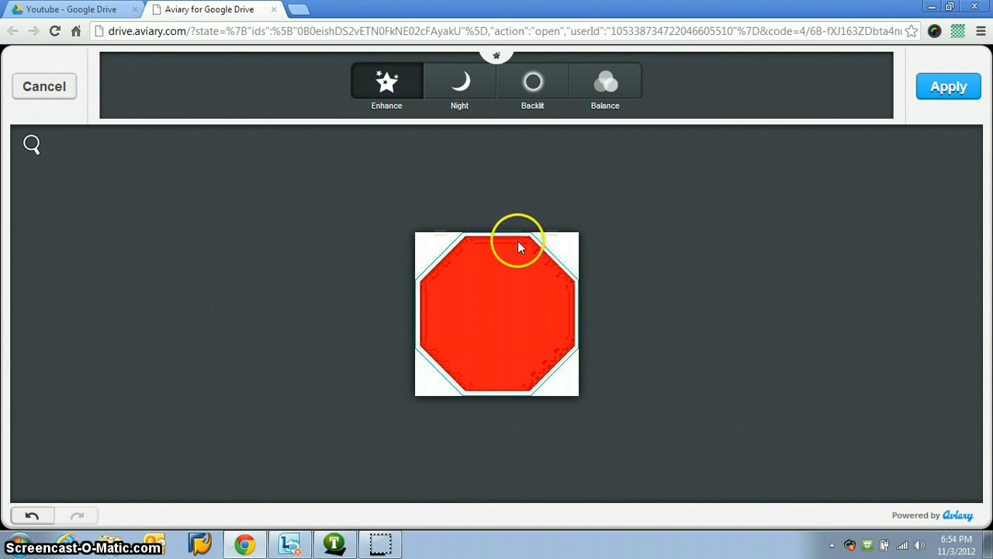
left_click(456, 92)
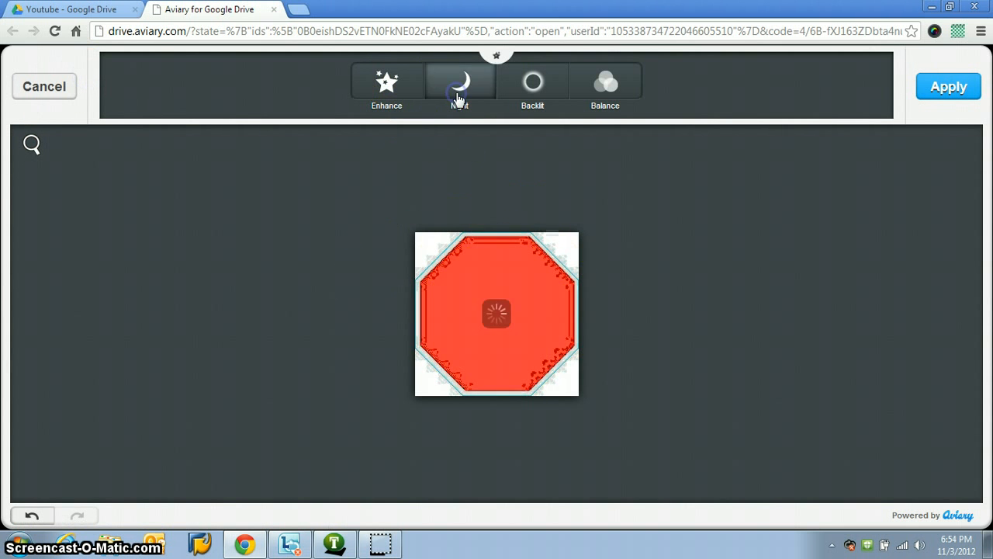
left_click(549, 102)
left_click(613, 87)
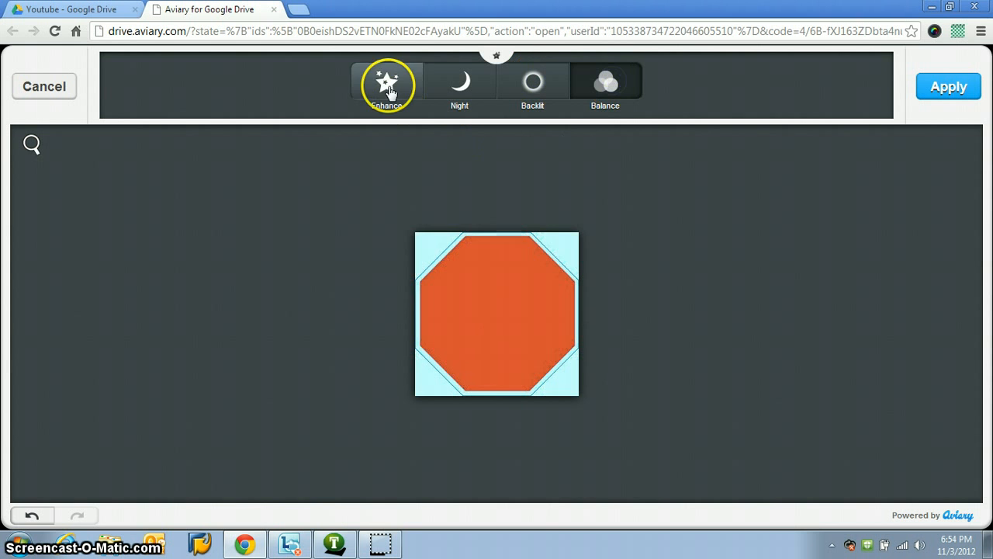
left_click(45, 86)
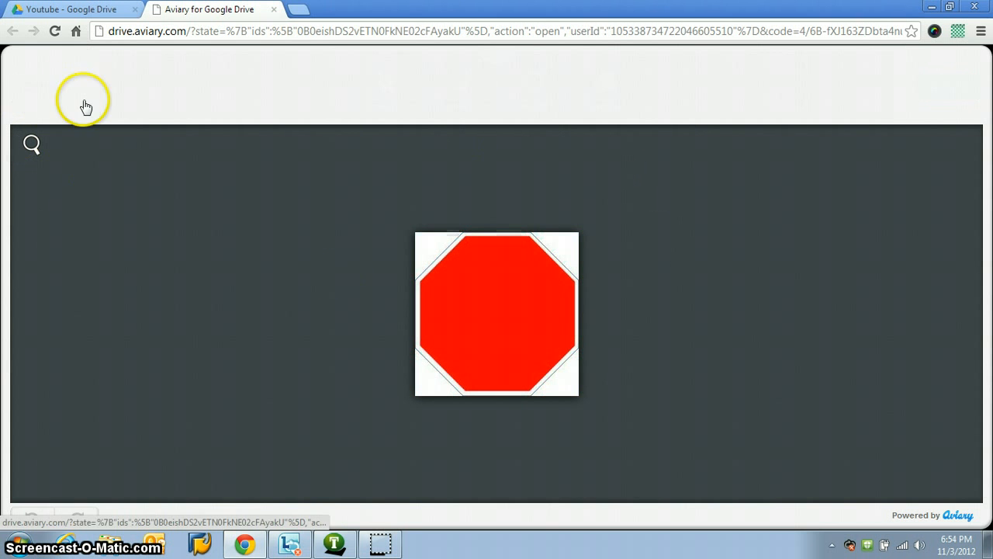
Step: Preview the Indiglow, Strato, Sepia and Soft Focus effects on the stop sign image and discard them
left_click(131, 84)
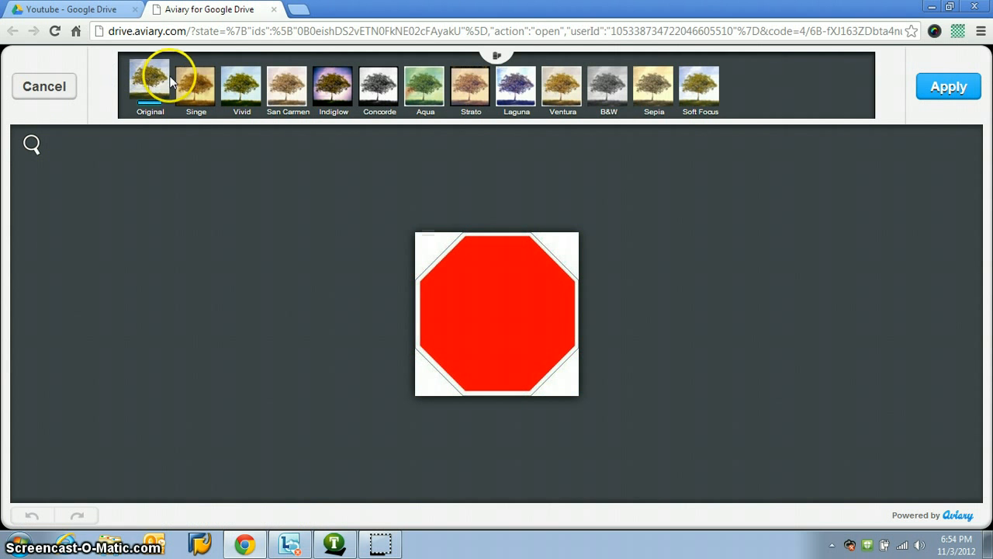
left_click(332, 84)
left_click(478, 84)
left_click(641, 85)
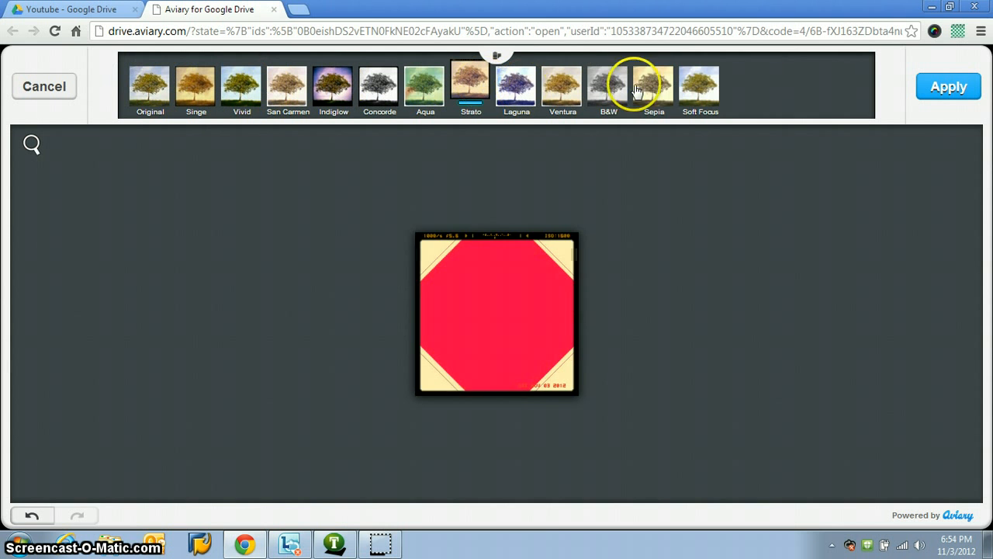
left_click(692, 93)
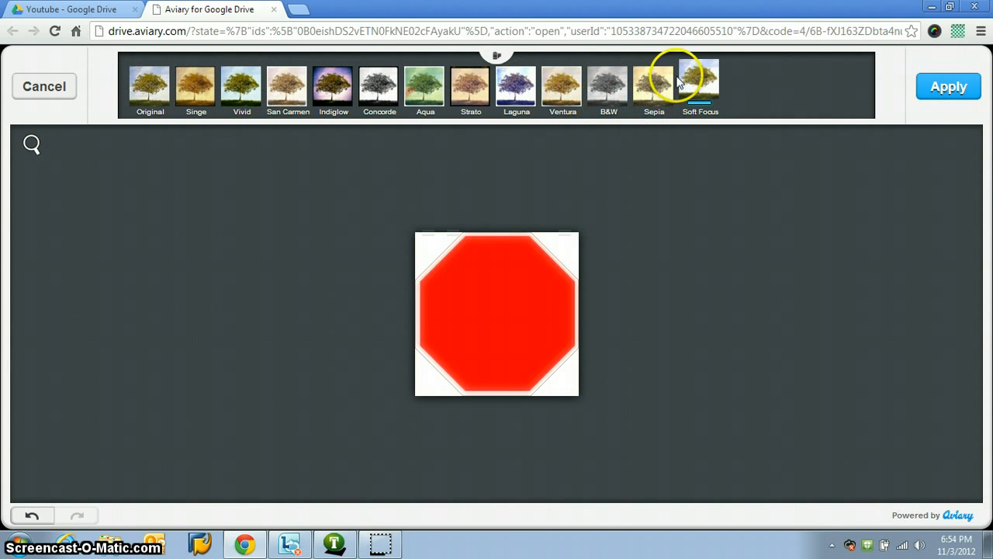
left_click(664, 92)
left_click(40, 93)
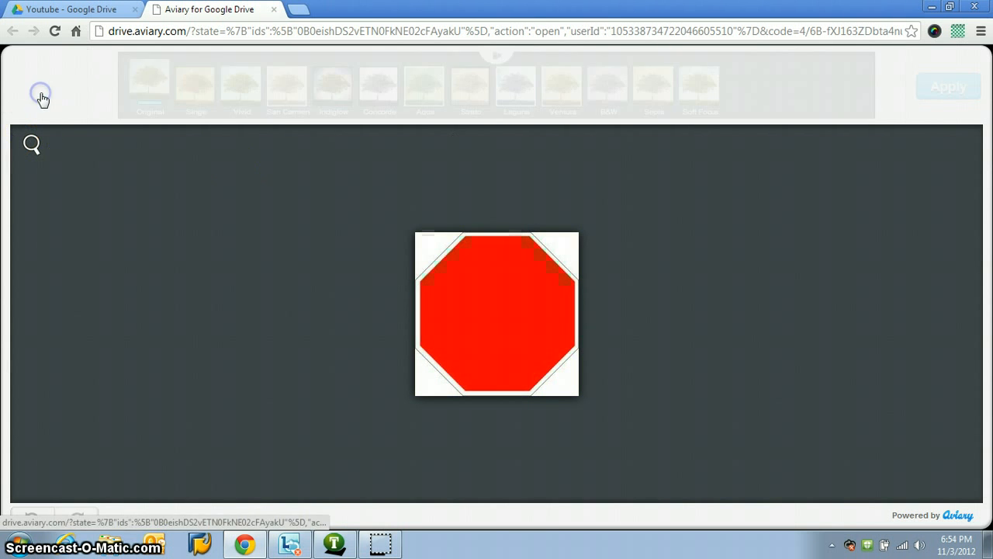
Step: Try placing the propeller cap sticker over the upper part of the stop sign and discard it
left_click(182, 81)
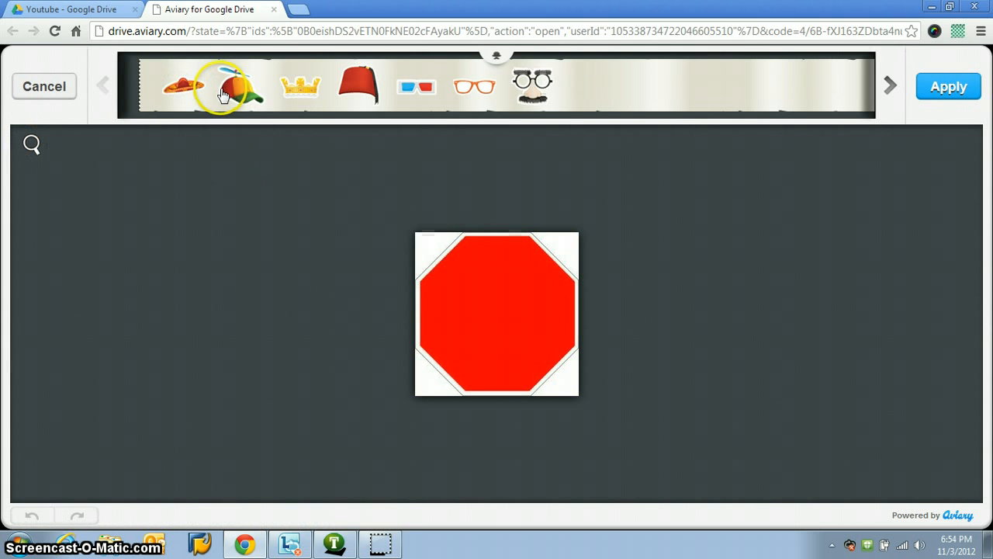
left_click_drag(229, 74, 430, 259)
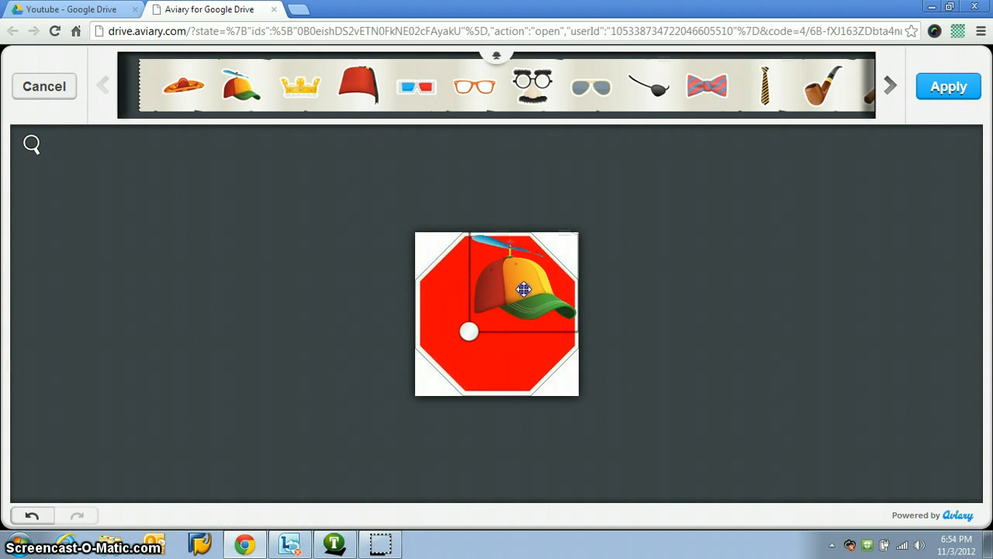
left_click_drag(497, 266, 497, 296)
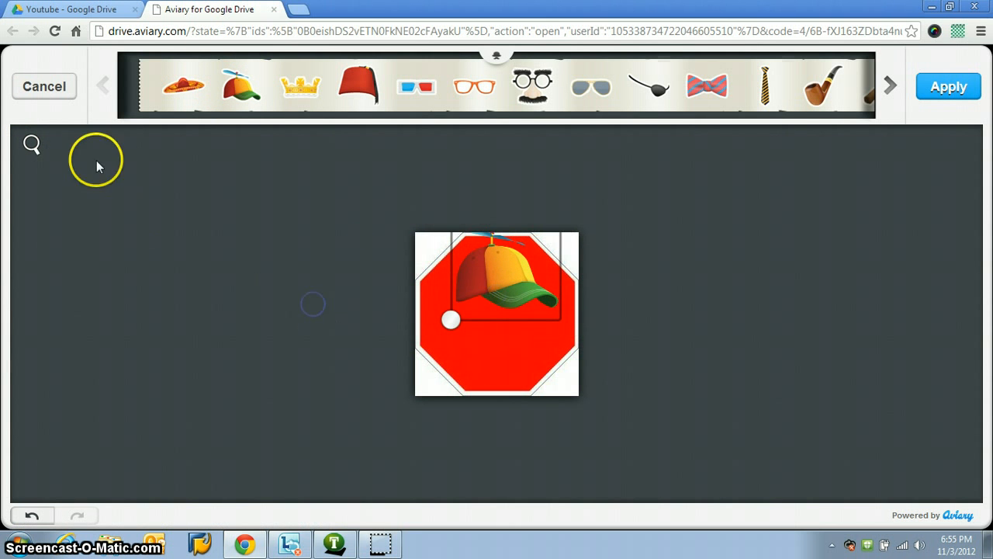
left_click(59, 88)
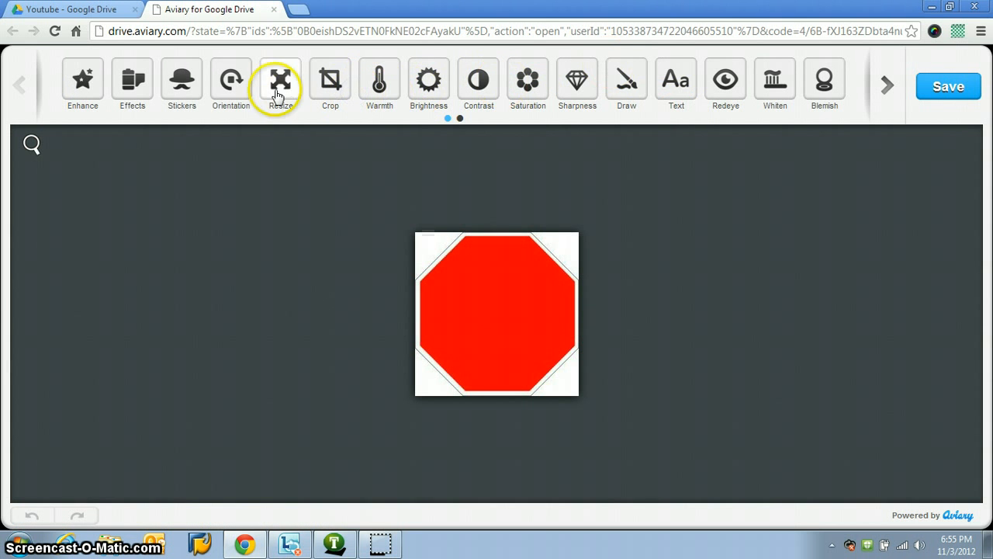
Step: Crop the image with a custom frame that trims both side edges of the octagon and keeps nearly the full height
left_click(317, 85)
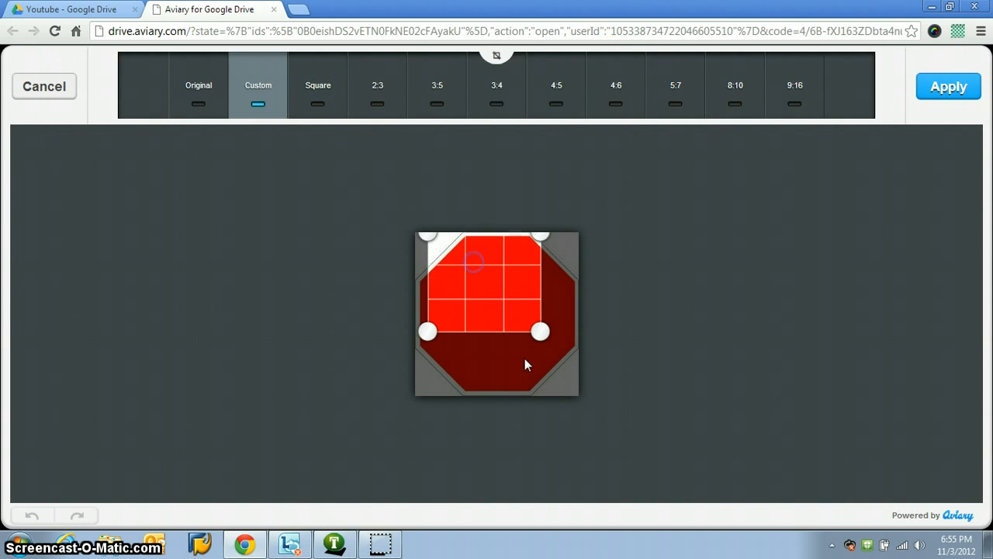
left_click_drag(540, 331, 566, 390)
left_click(964, 91)
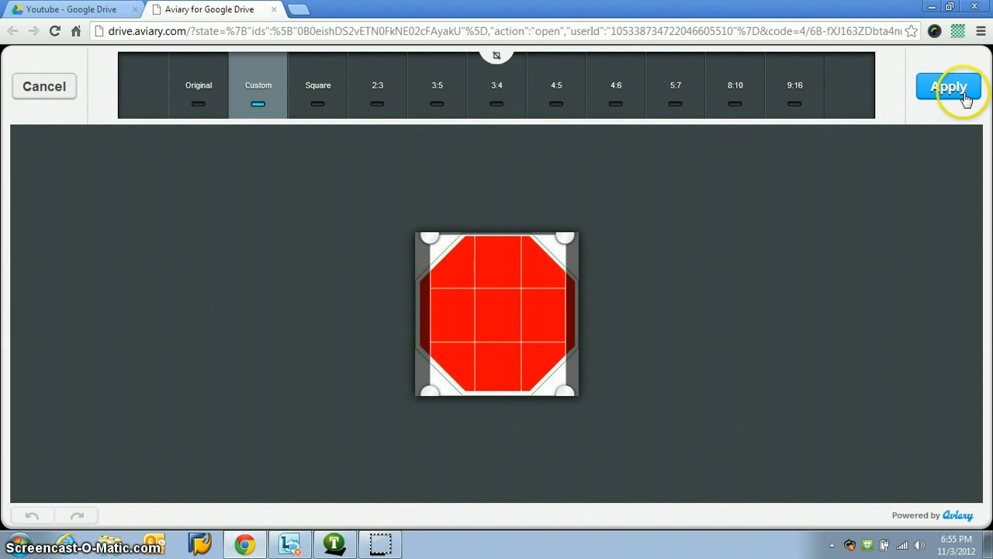
Step: Try reducing the image's sharpness slightly and discard the adjustment
left_click(573, 89)
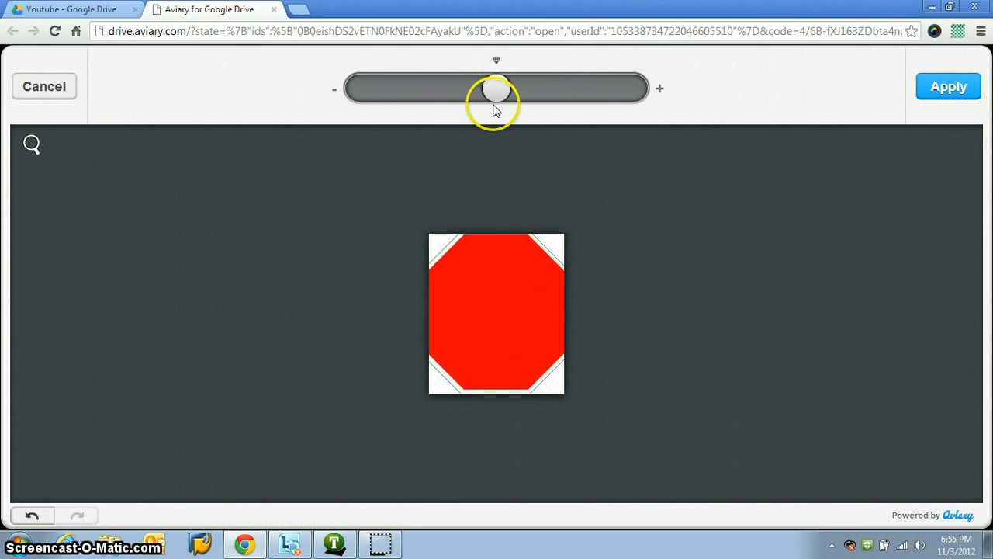
mouse_move(496, 110)
left_mouse_down()
mouse_move(614, 102)
mouse_move(485, 103)
left_mouse_up()
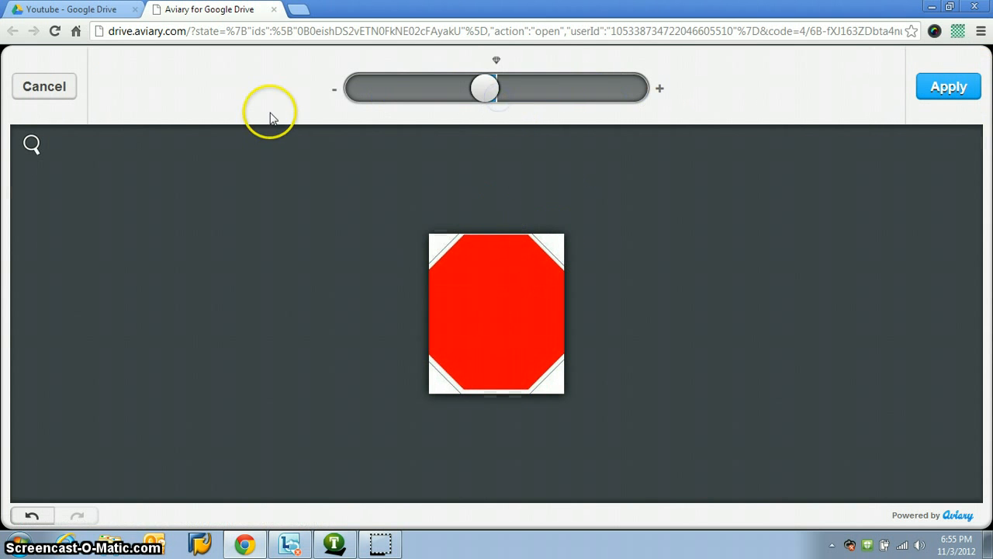
left_click(31, 89)
Step: Add the black Arial Black text "Stop sign" across the upper part of the red octagon
left_click(690, 102)
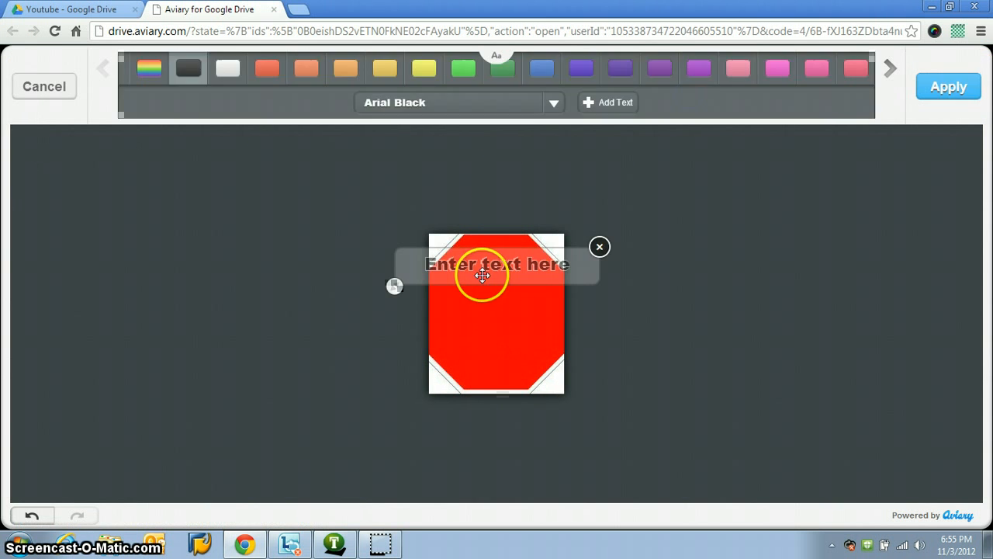
left_click_drag(475, 274, 477, 288)
left_click(477, 289)
left_click_drag(574, 281, 451, 284)
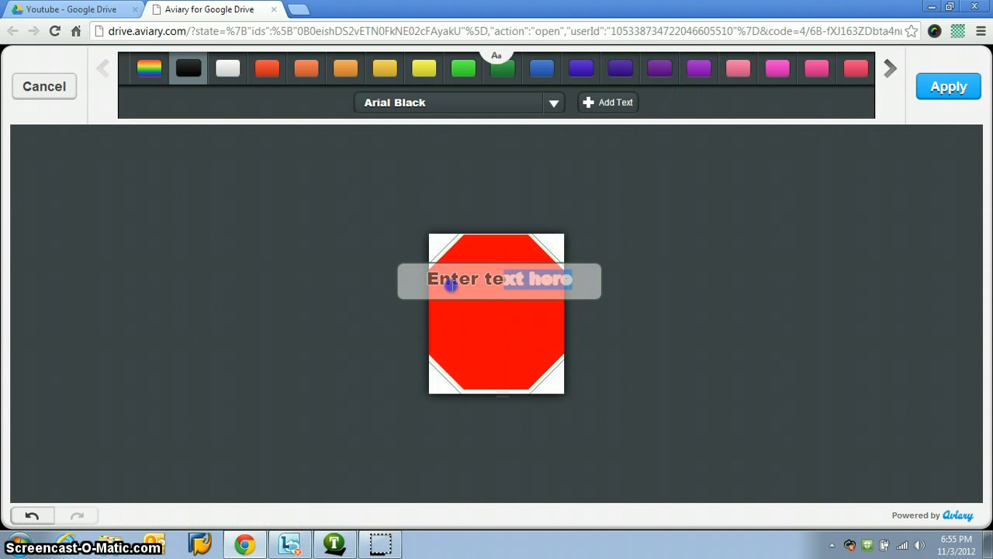
key("BackSpace")
key("BackSpace")
key("BackSpace")
type("Stop sign")
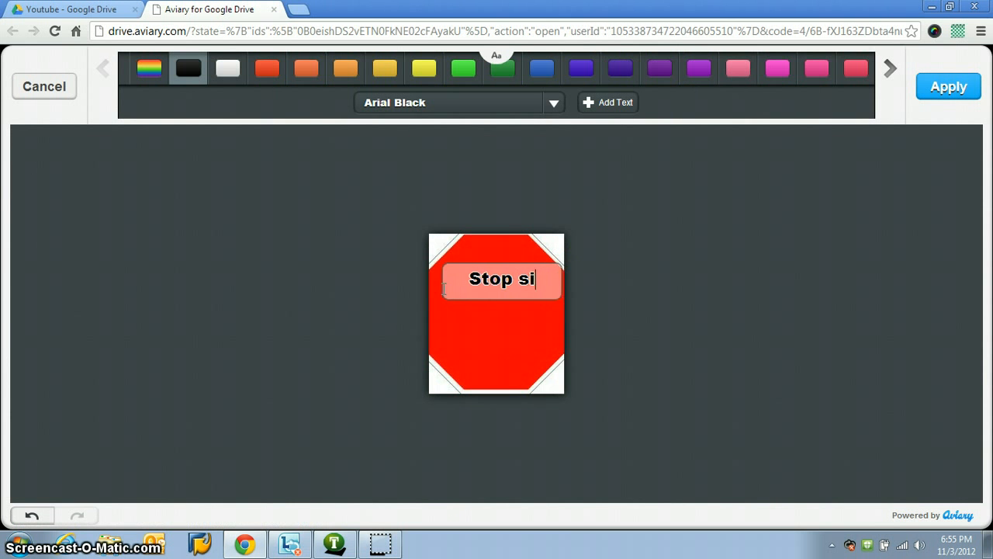
left_click(516, 291)
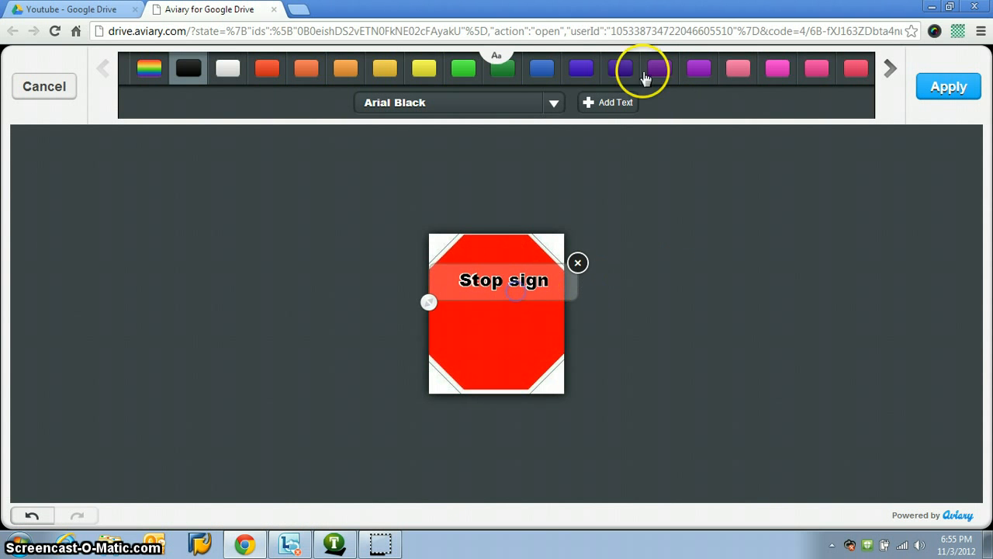
Step: Change the "Stop sign" text's font to Bangers and centre the text in the upper half of the octagon
left_click(554, 103)
scroll(543, 163, "down", 3)
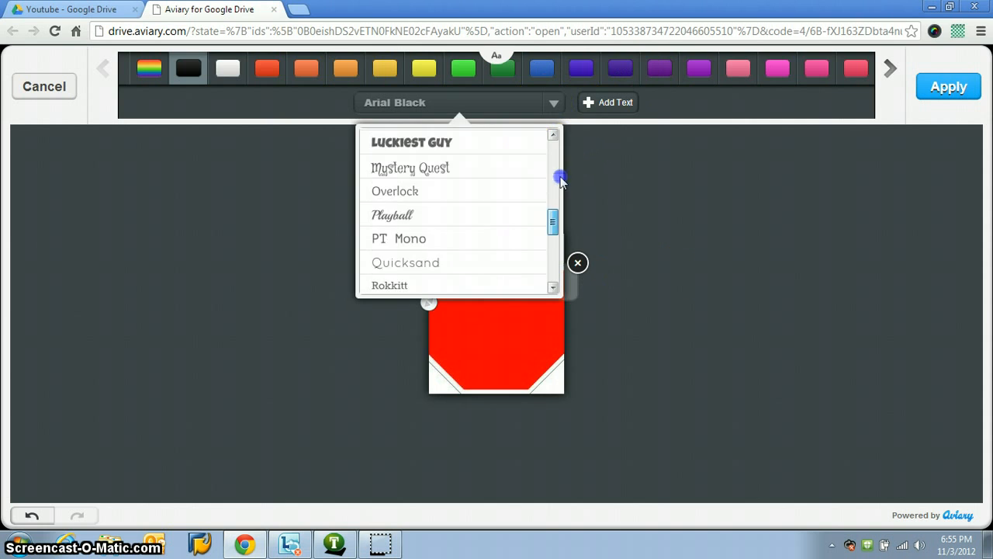
left_click(489, 187)
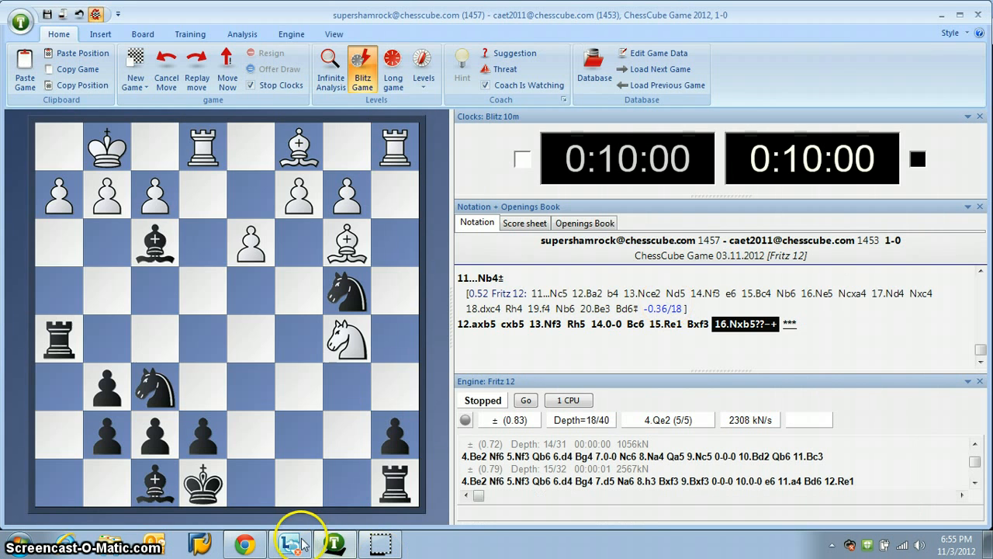
left_click(246, 550)
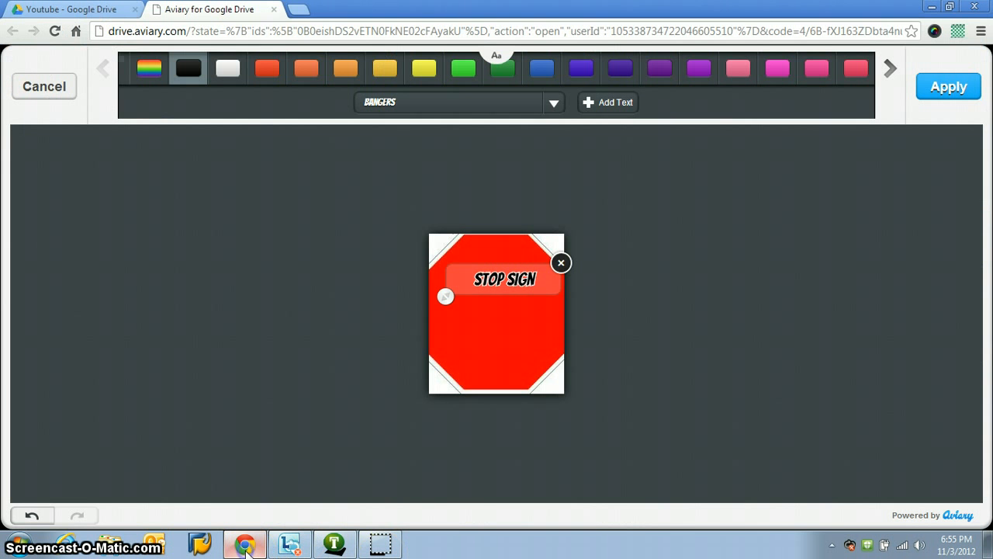
left_click_drag(484, 277, 473, 283)
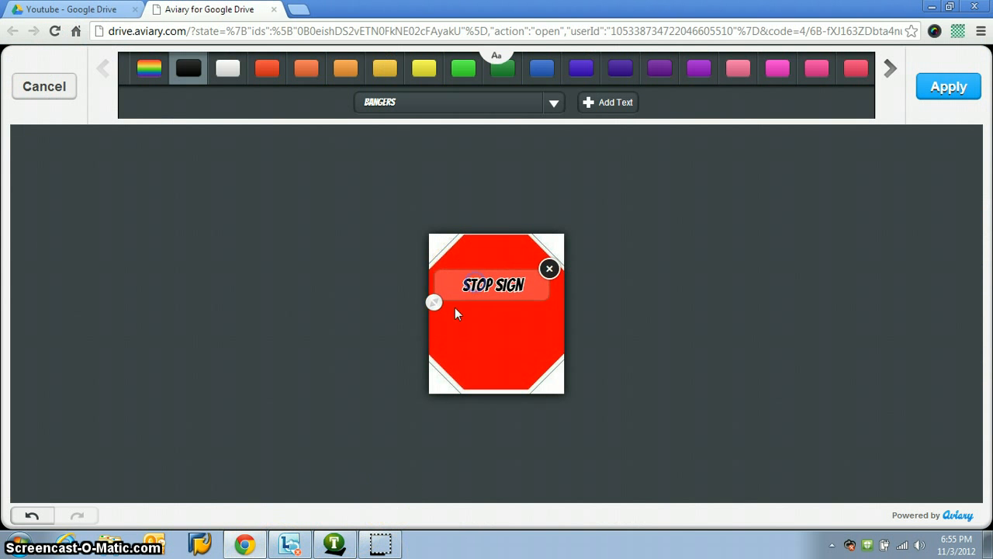
Step: Delete the "Stop sign" text from the octagon and leave text editing without applying anything
left_click(548, 270)
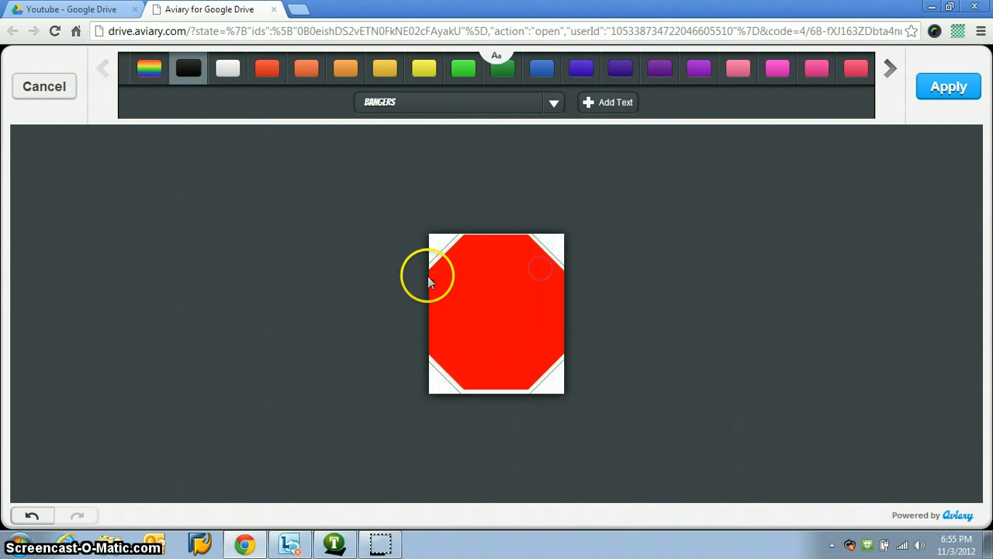
left_click(44, 87)
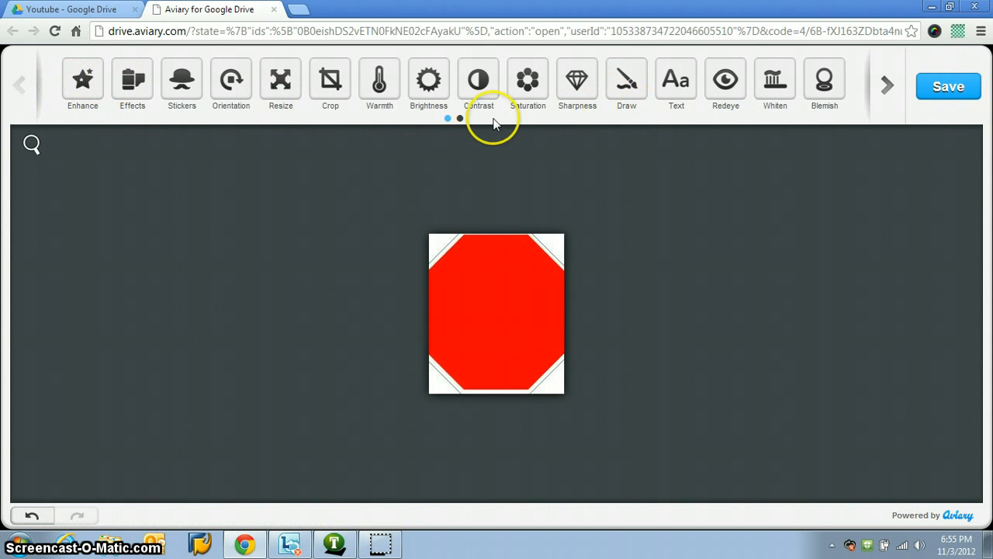
Step: Try reducing the image's saturation and discard the adjustment
left_click(516, 74)
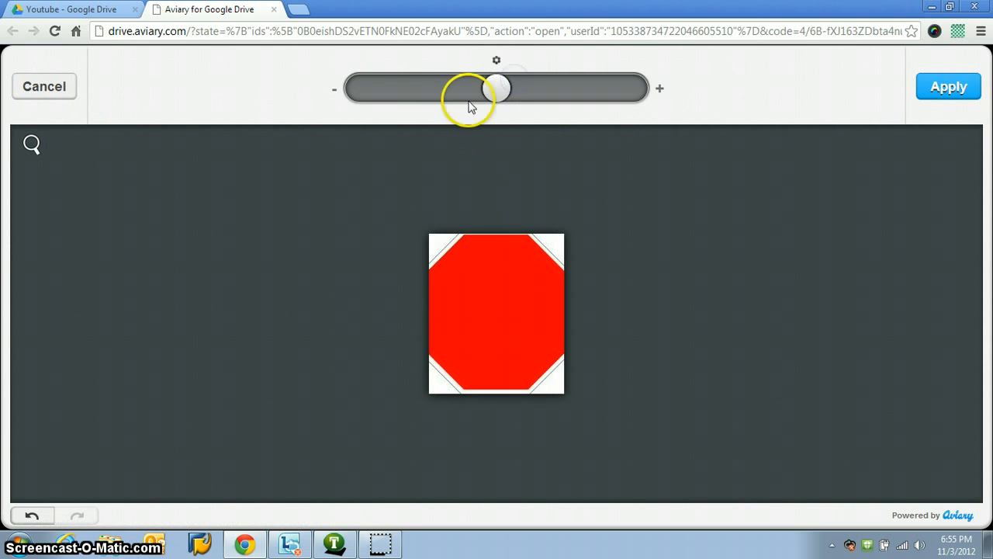
left_click_drag(473, 95, 395, 95)
left_click(63, 85)
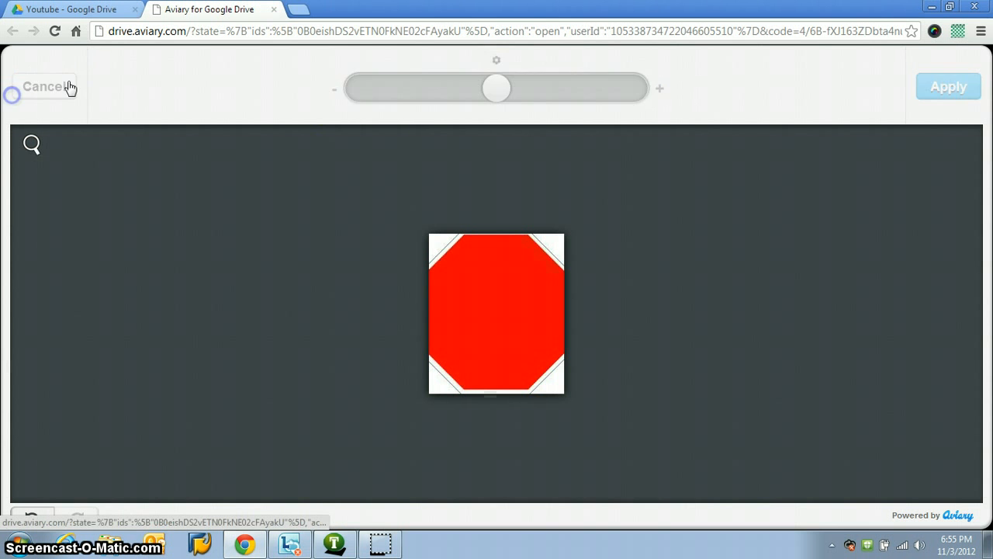
left_click(872, 93)
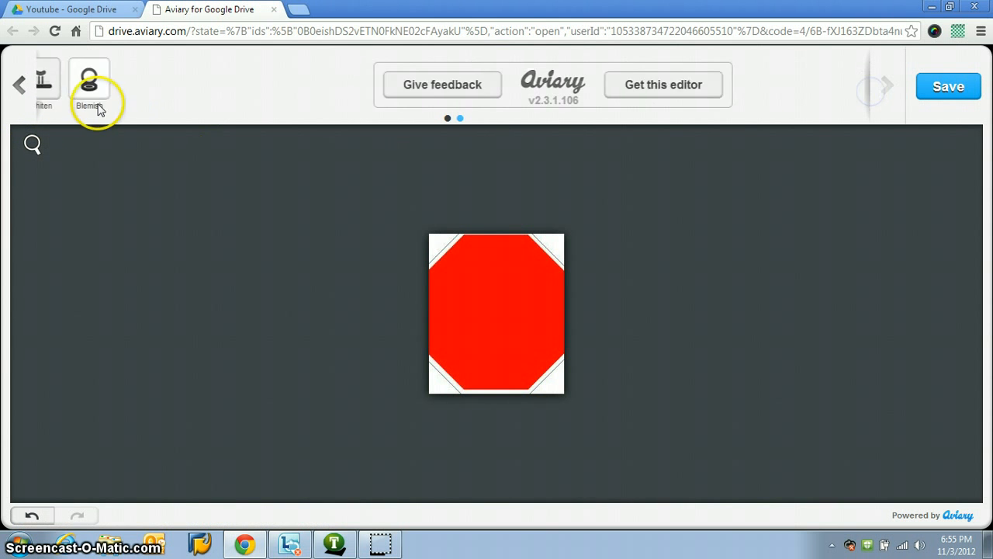
left_click(18, 86)
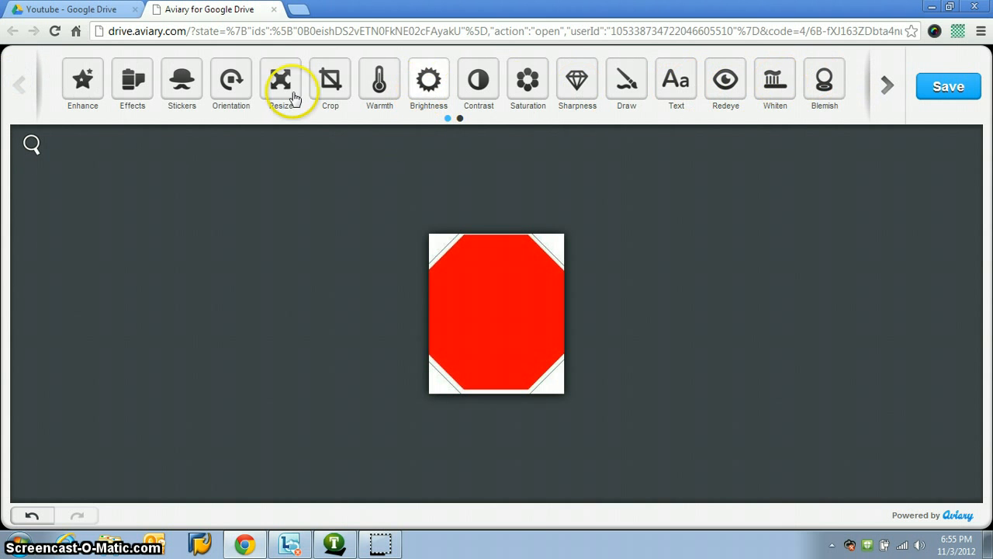
left_click(132, 89)
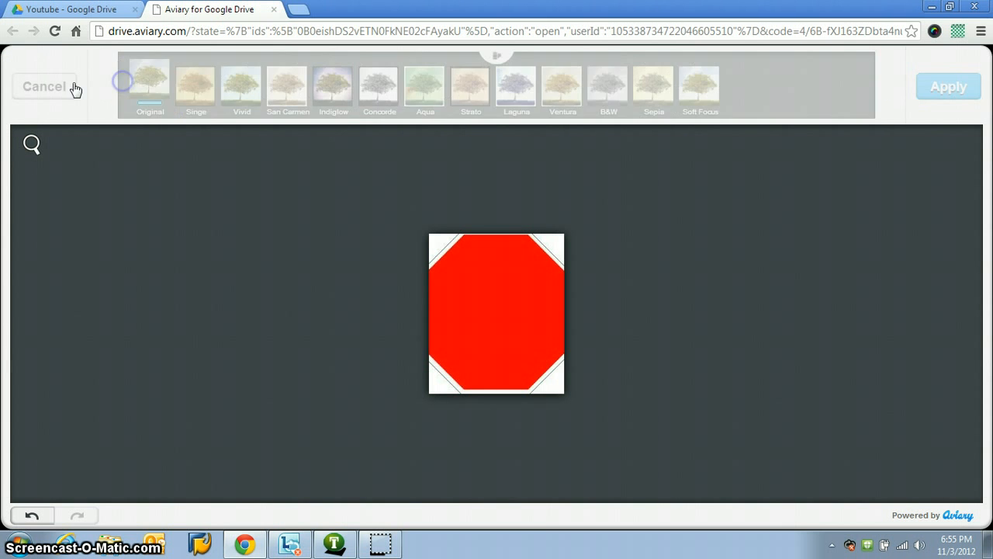
left_click(62, 87)
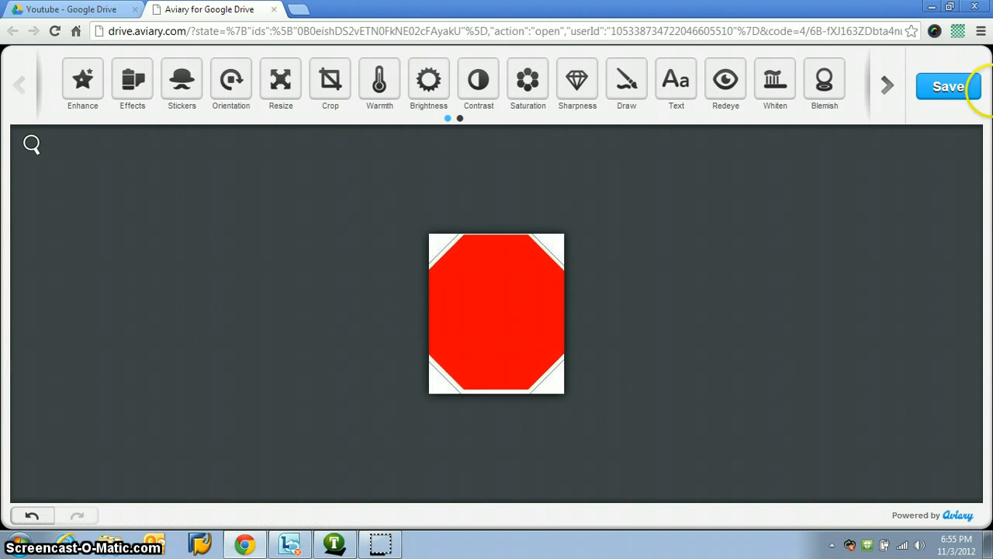
Step: Close the Aviary editor without saving and open stop.jpg from the Google Drive Youtube folder in Pixlr Editor
left_click(92, 10)
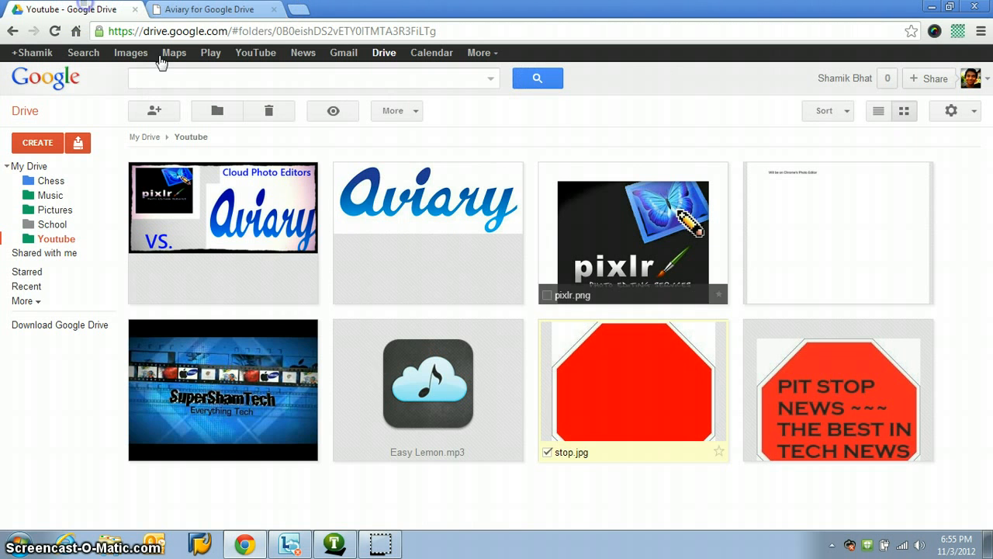
left_click(273, 10)
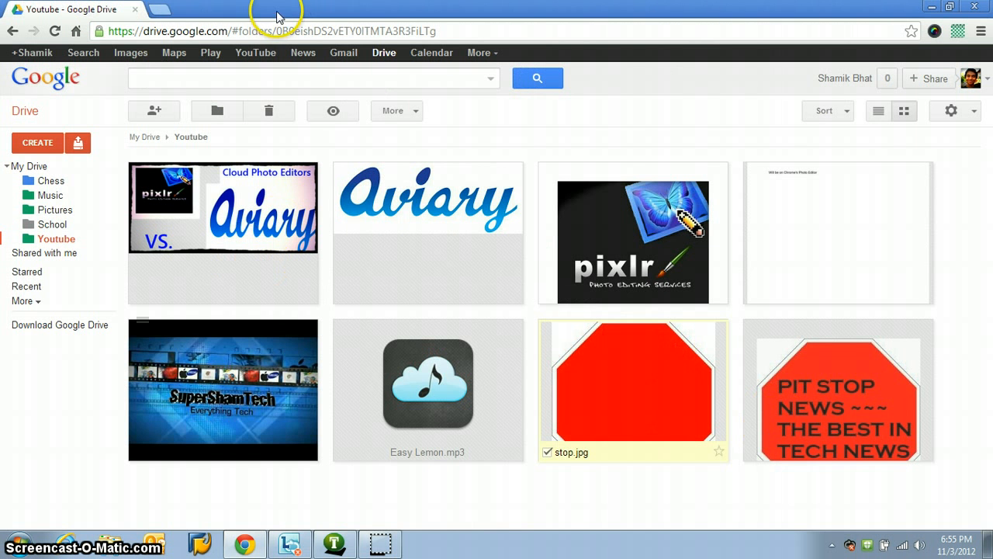
right_click(625, 360)
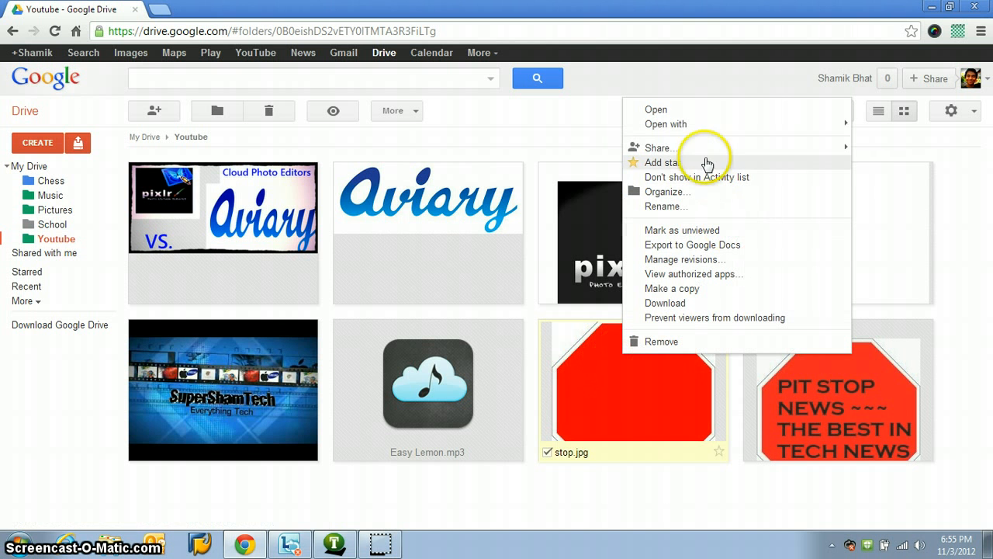
mouse_move(703, 125)
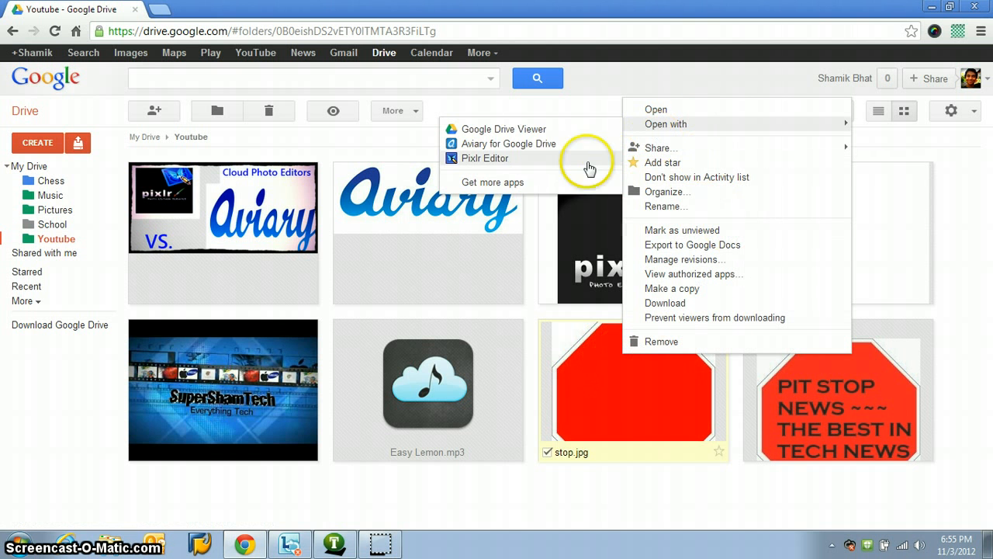
left_click(515, 160)
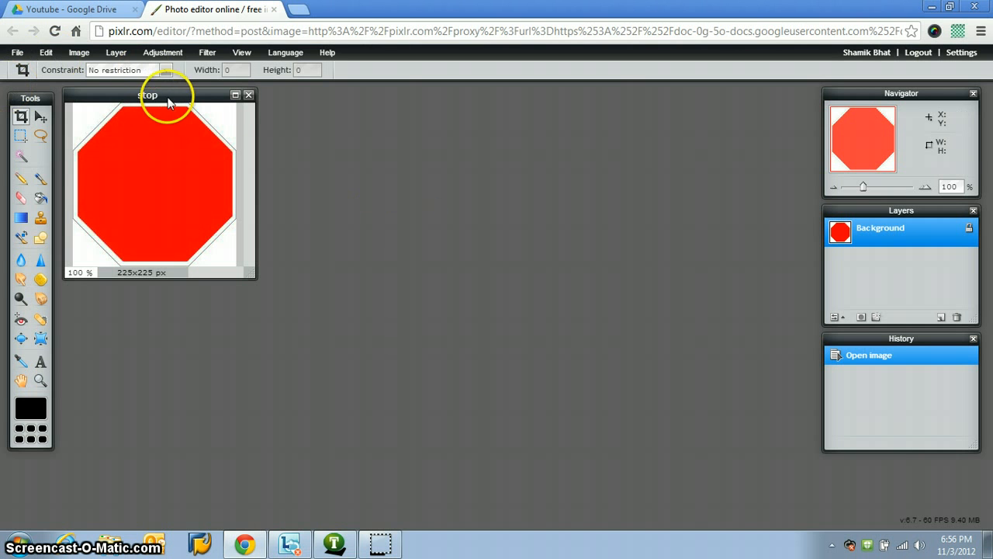
Step: Maximize the stop image window, restore it to a floating window and move it nearer the middle of the workspace
left_click_drag(172, 97, 145, 98)
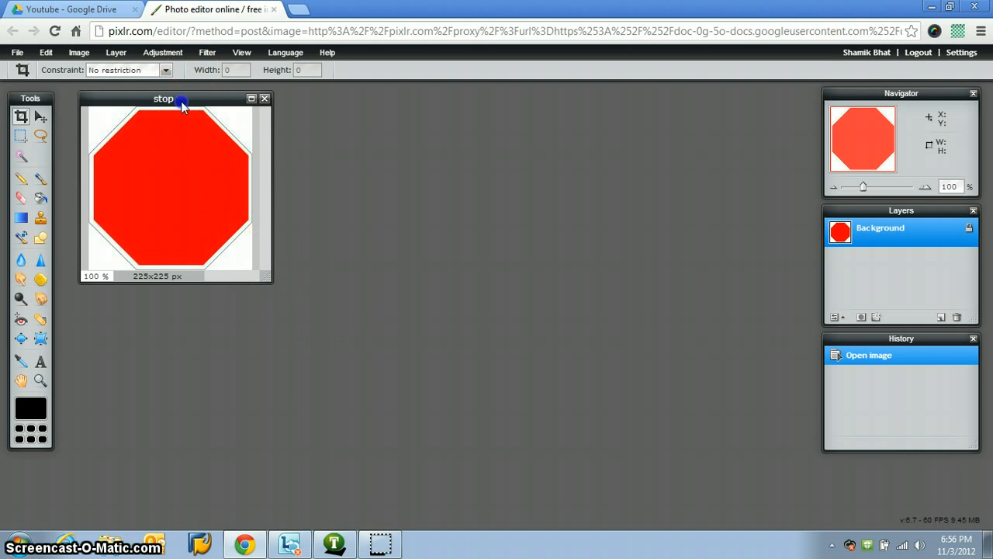
left_click_drag(181, 101, 157, 85)
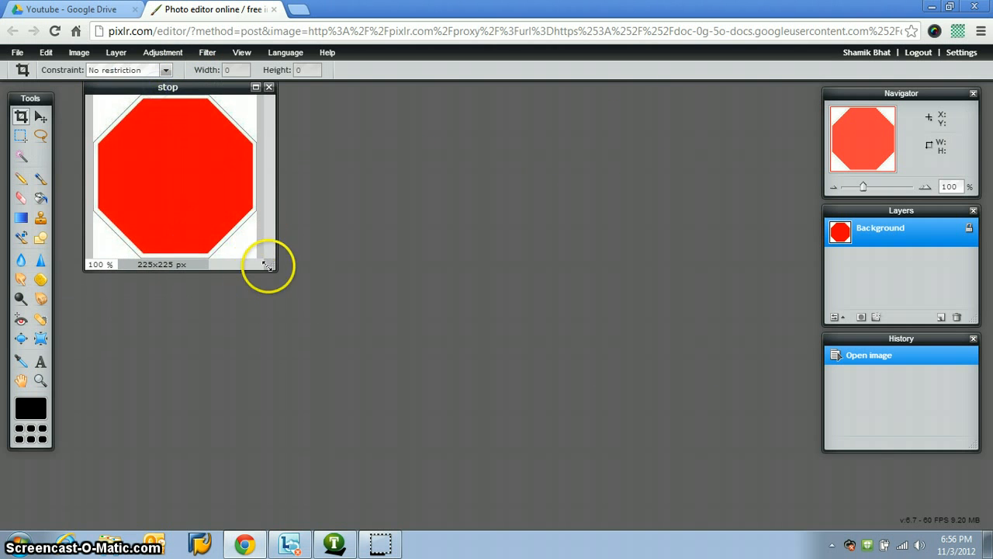
left_click_drag(266, 266, 254, 171)
left_click(256, 88)
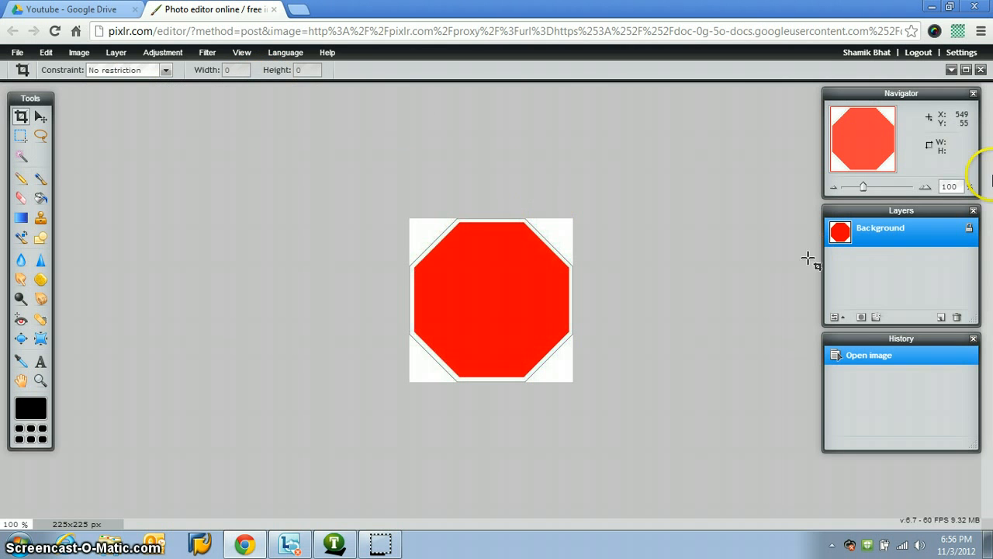
left_click(969, 69)
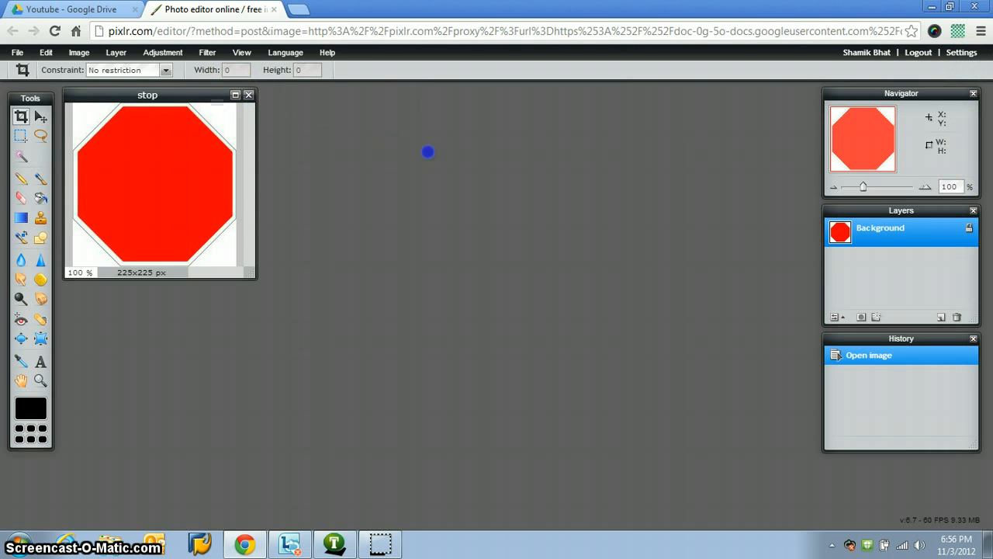
left_click_drag(171, 98, 363, 169)
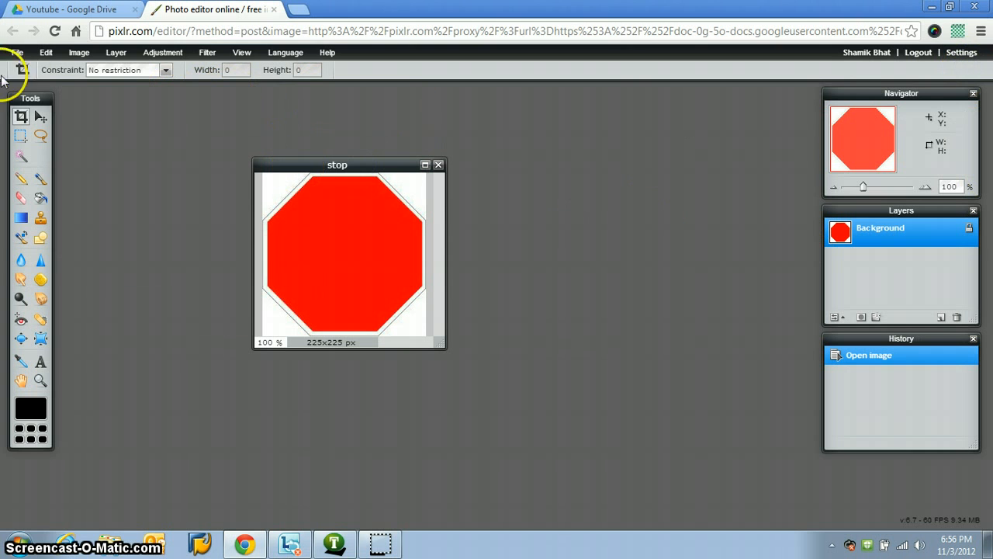
Step: Try an unrestricted crop frame of about 120 x 130 px over the octagon and discard it without cropping
left_click(166, 70)
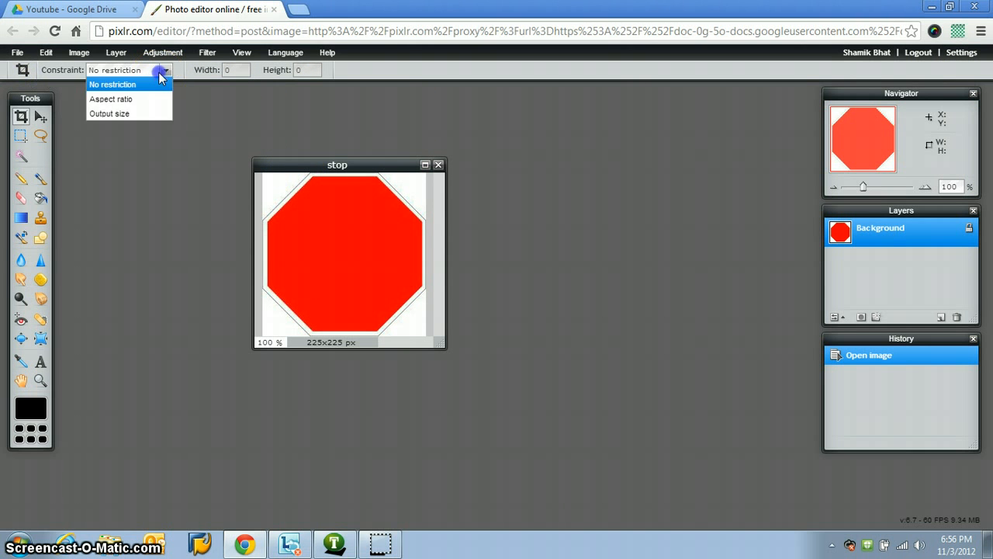
left_click(159, 81)
left_click_drag(379, 319, 384, 323)
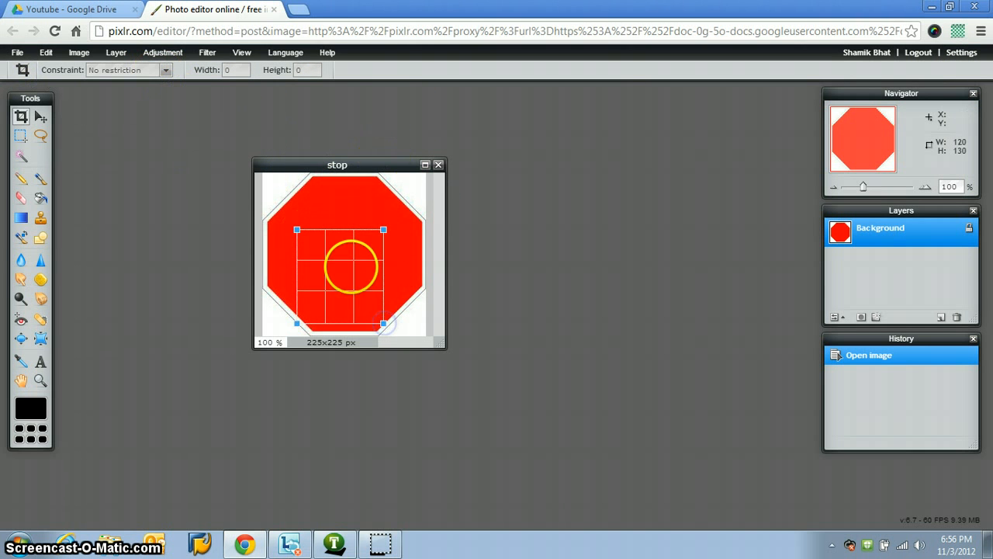
mouse_move(355, 292)
left_mouse_down()
mouse_move(383, 258)
mouse_move(357, 296)
left_mouse_up()
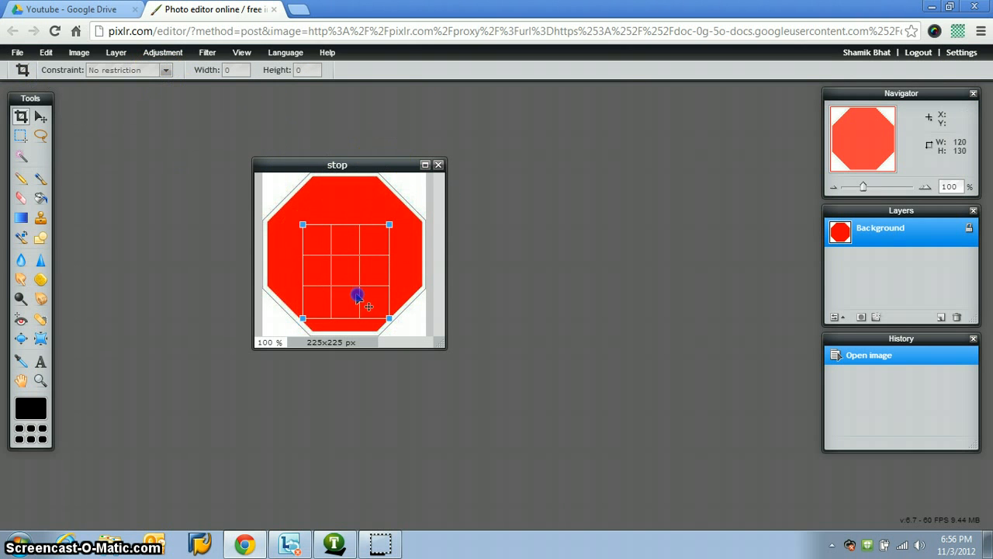
left_click(503, 235)
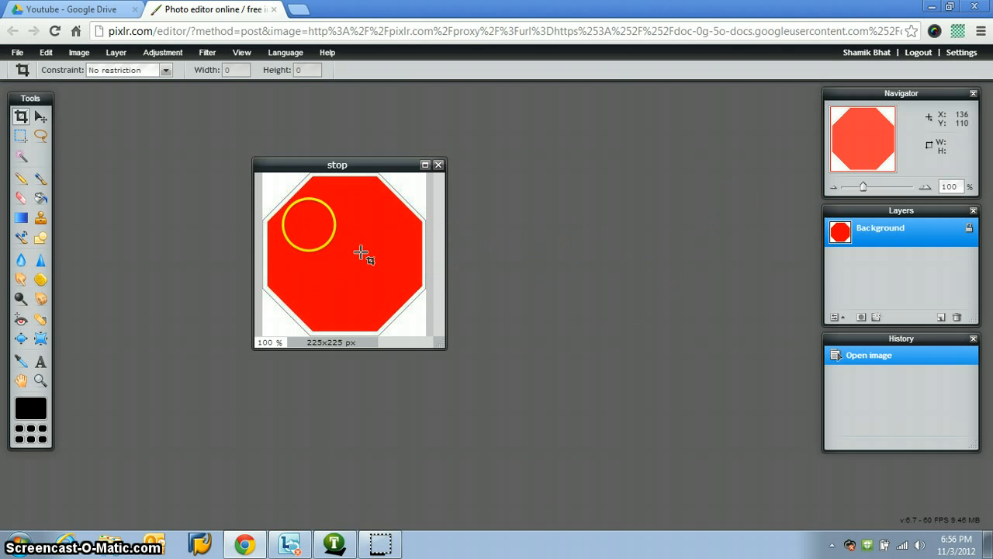
left_click_drag(308, 225, 343, 257)
left_click(519, 224)
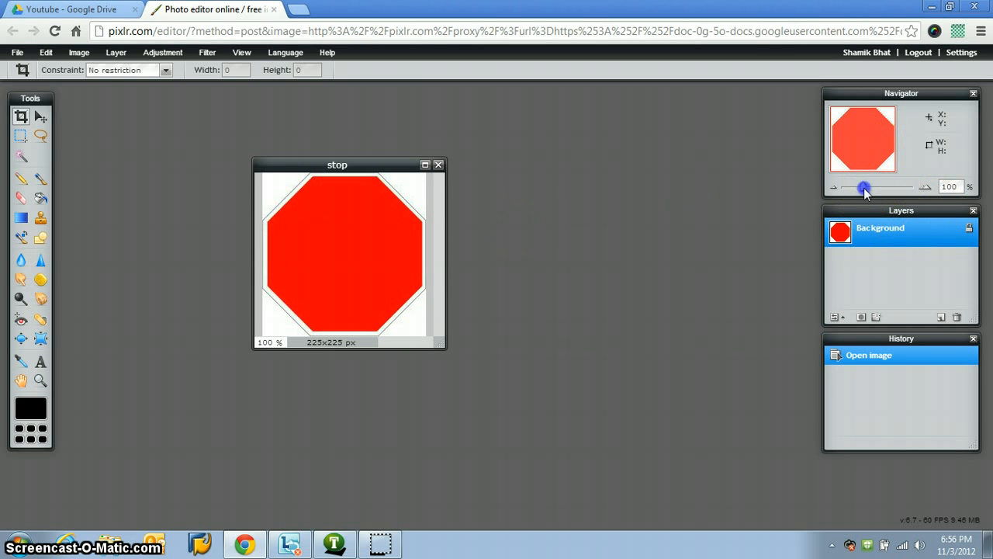
Step: Try zooming the image to 110% and set the zoom back to 100%
mouse_move(864, 188)
left_mouse_down()
mouse_move(903, 189)
mouse_move(829, 191)
mouse_move(923, 194)
mouse_move(851, 195)
mouse_move(889, 199)
mouse_move(851, 177)
mouse_move(818, 179)
mouse_move(880, 187)
mouse_move(866, 193)
left_mouse_up()
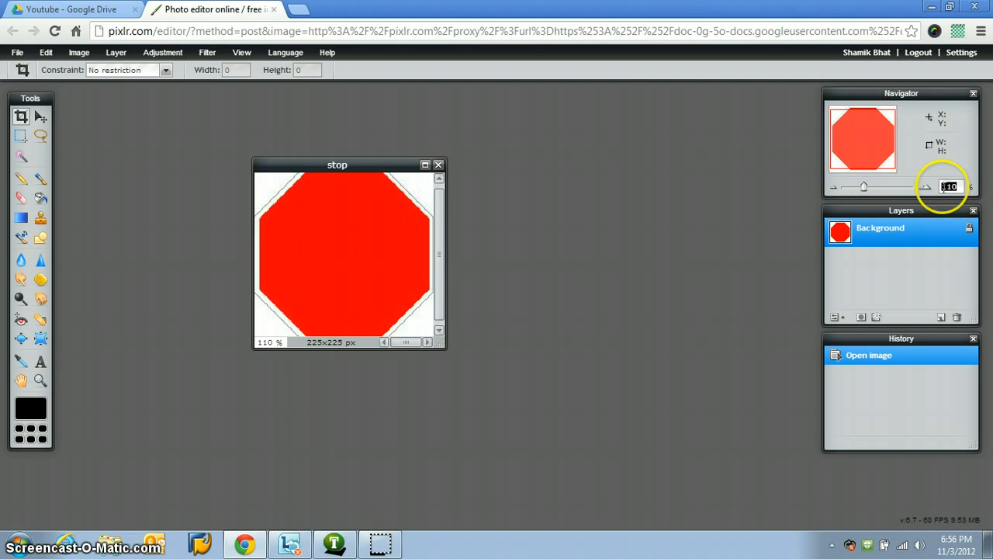
type("100")
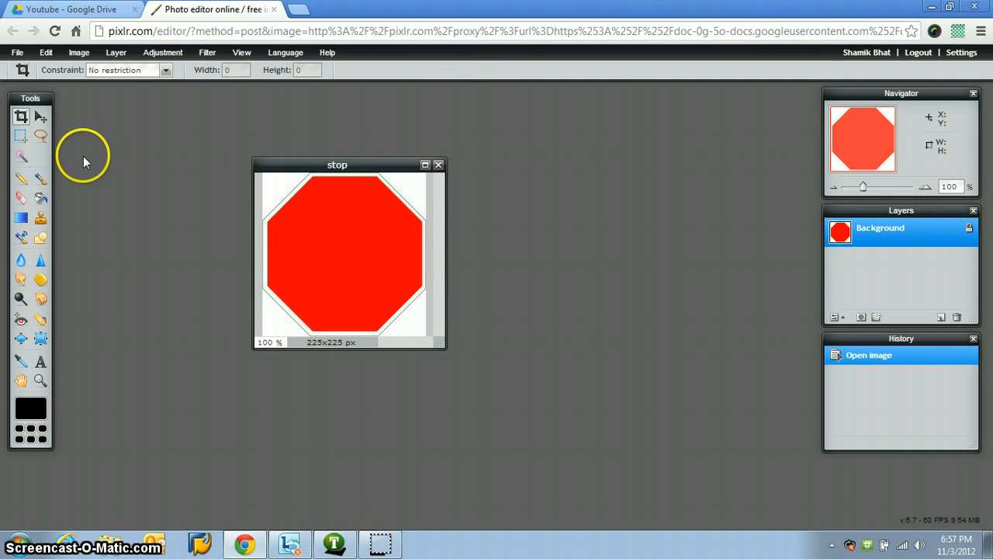
Step: Try clearing a freehand lasso selection of about 133 x 126 px inside the octagon, and undo both the clearing and the selection
left_click(41, 137)
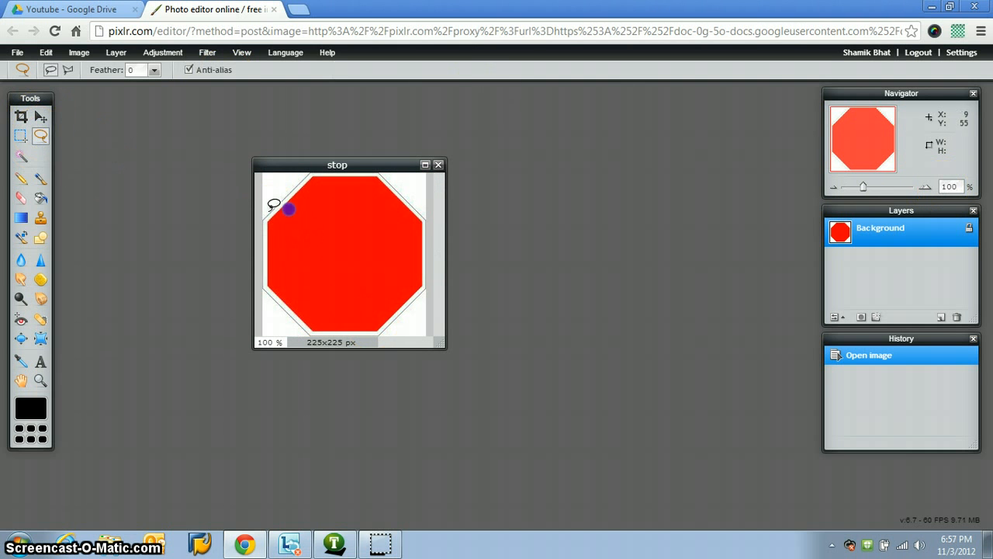
mouse_move(347, 289)
left_mouse_down()
mouse_move(301, 233)
mouse_move(349, 206)
left_mouse_up()
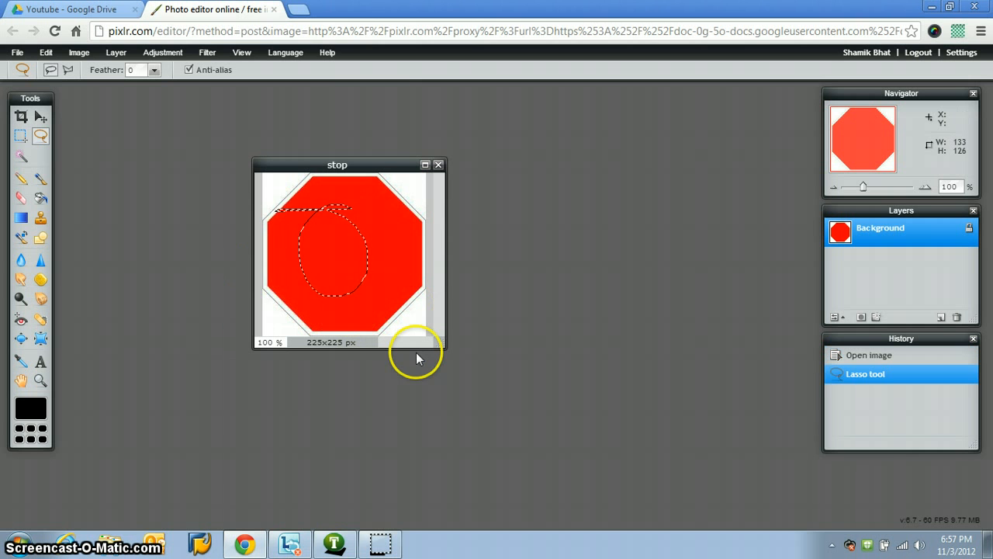
key("Delete")
key("ctrl+z")
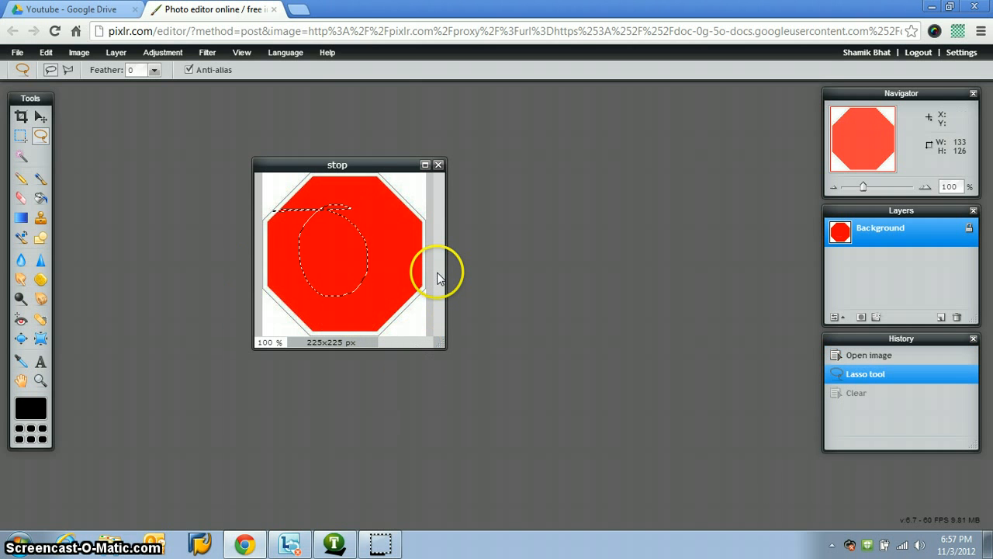
key("ctrl+z")
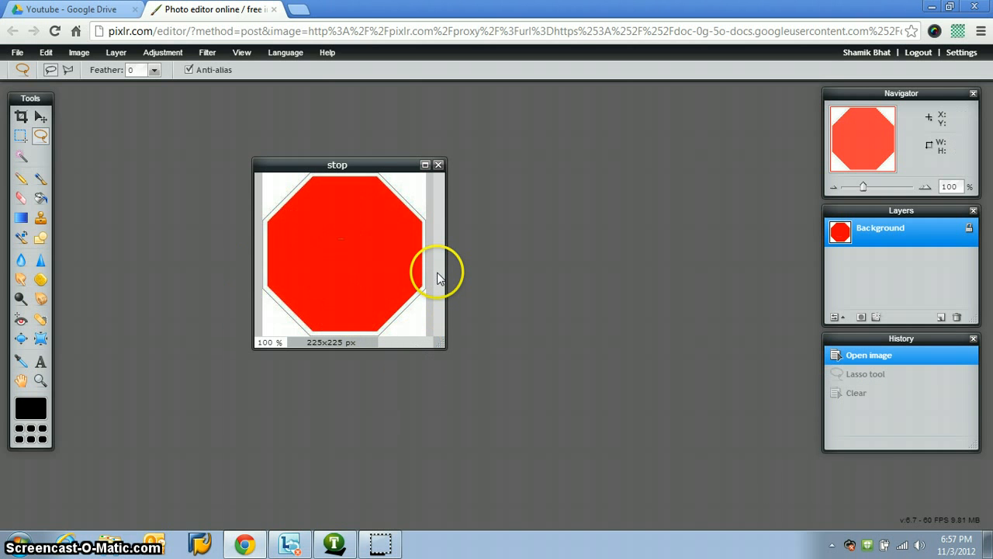
Step: Scribble black curved strokes over the middle of the octagon with the Pencil tool, using type Sketchy, size 1 and opacity 100
left_click(21, 135)
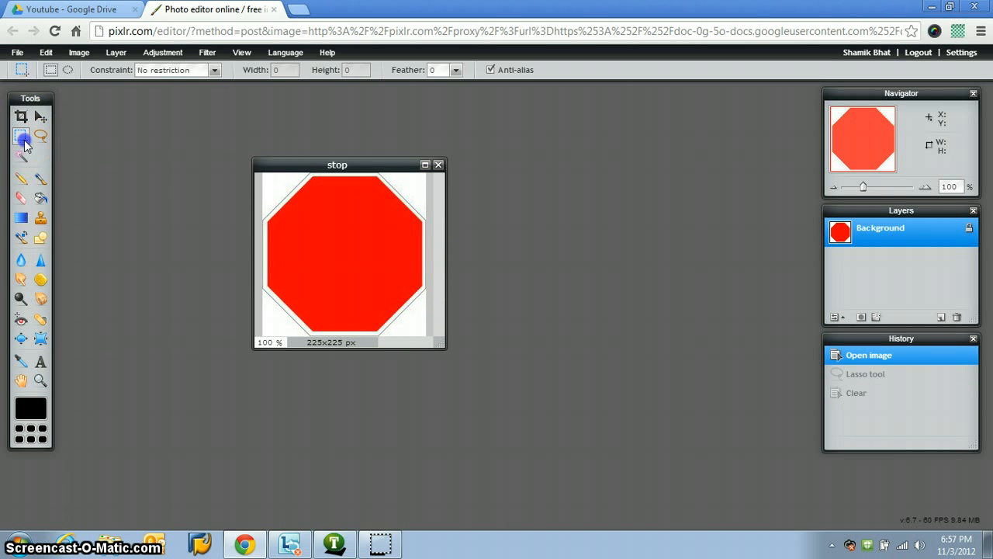
left_click(21, 156)
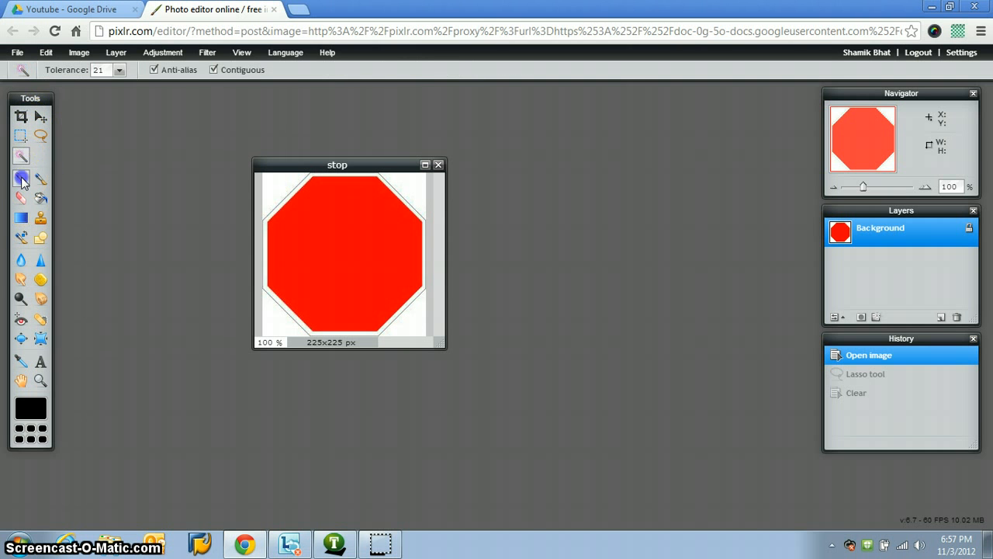
left_click(21, 177)
mouse_move(313, 245)
left_mouse_down()
mouse_move(372, 288)
mouse_move(407, 238)
mouse_move(361, 235)
left_mouse_up()
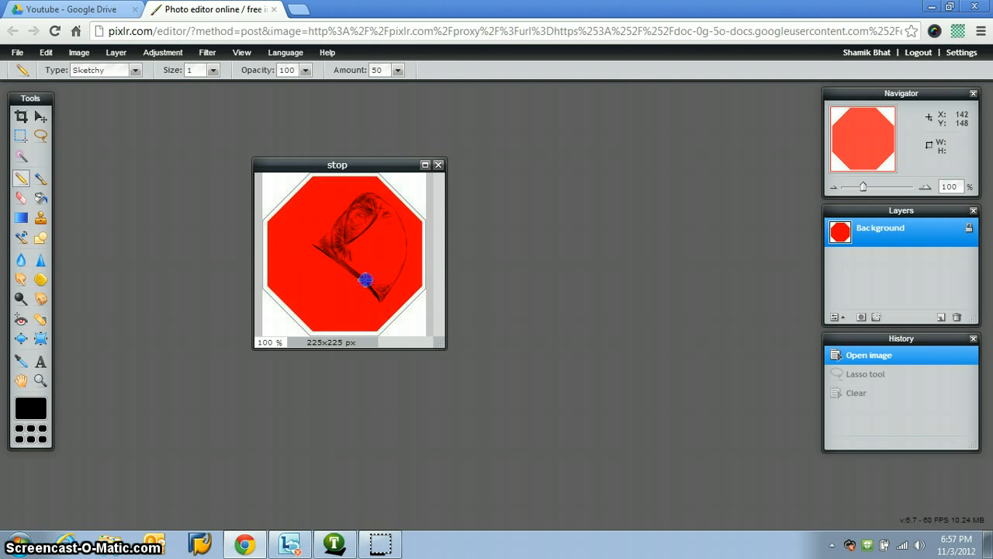
left_click_drag(365, 280, 378, 230)
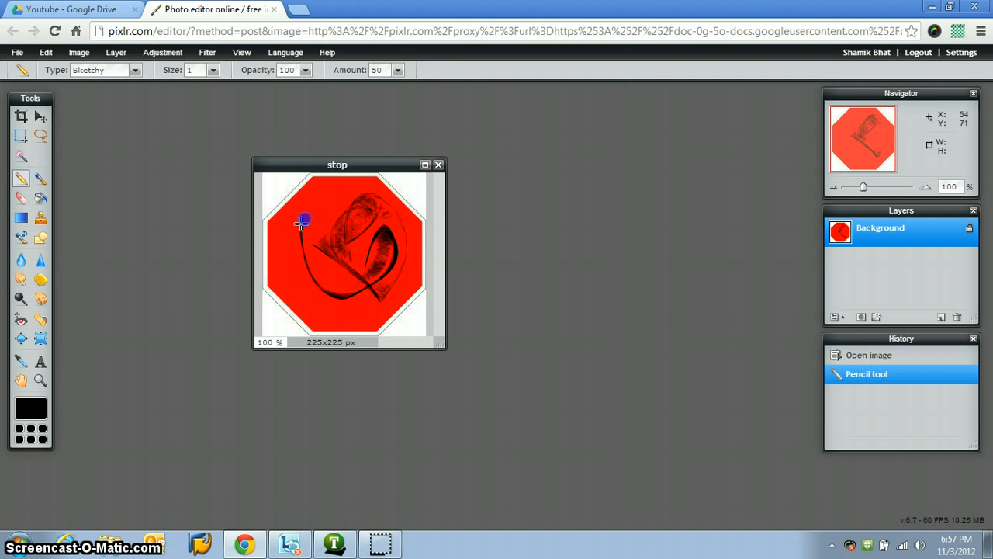
mouse_move(317, 266)
left_mouse_down()
mouse_move(347, 285)
mouse_move(343, 202)
mouse_move(331, 252)
mouse_move(351, 239)
left_mouse_up()
Step: Try thin black scribbles over the octagon's lower left with the Pencil type Plain, and undo all pencil strokes
left_click(136, 71)
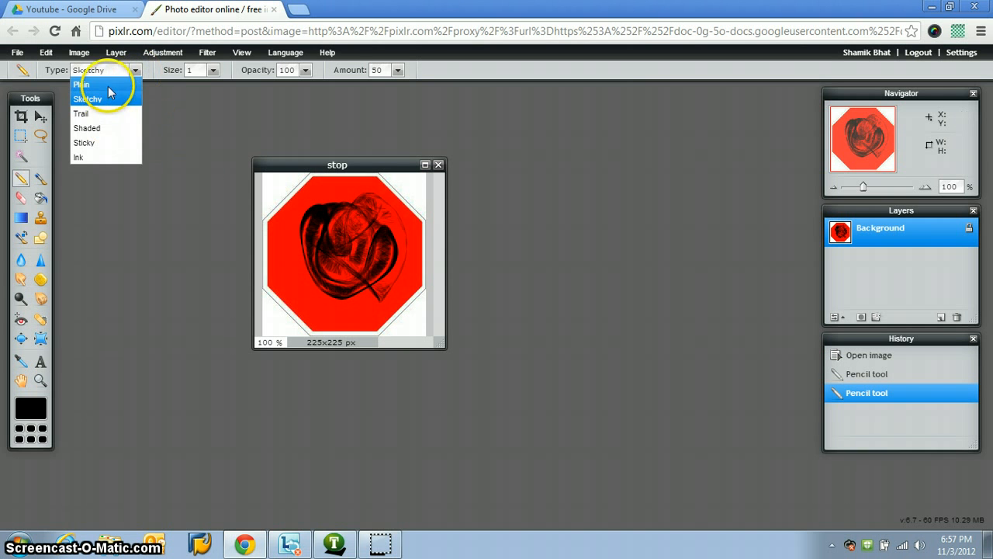
left_click(107, 84)
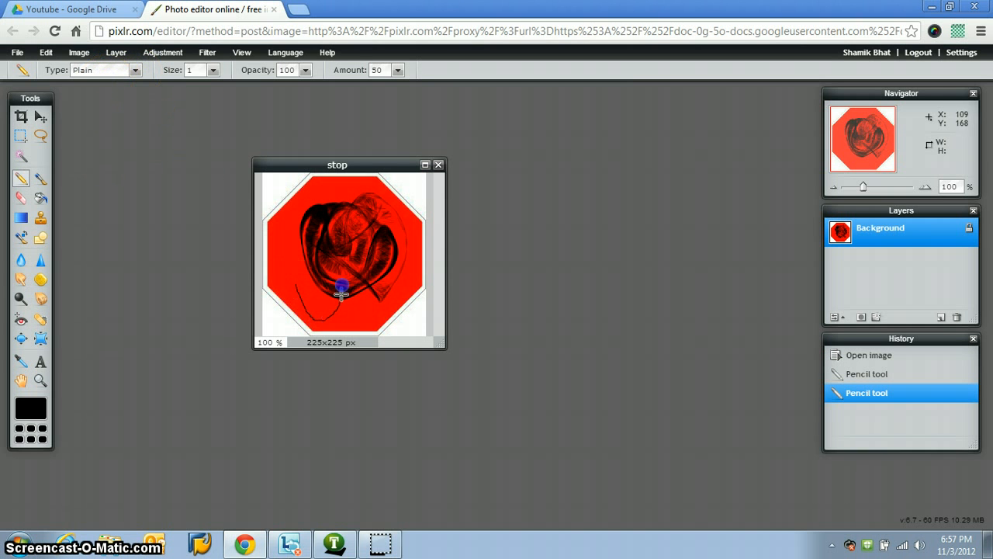
left_click_drag(314, 254, 330, 233)
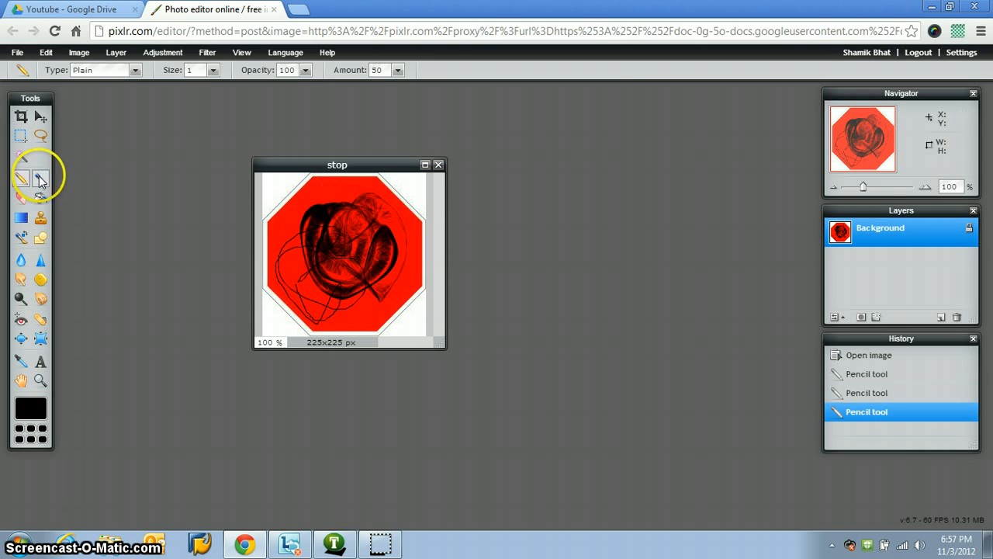
left_click(40, 178)
key("ctrl+z")
key("ctrl+z")
key("ctrl+z")
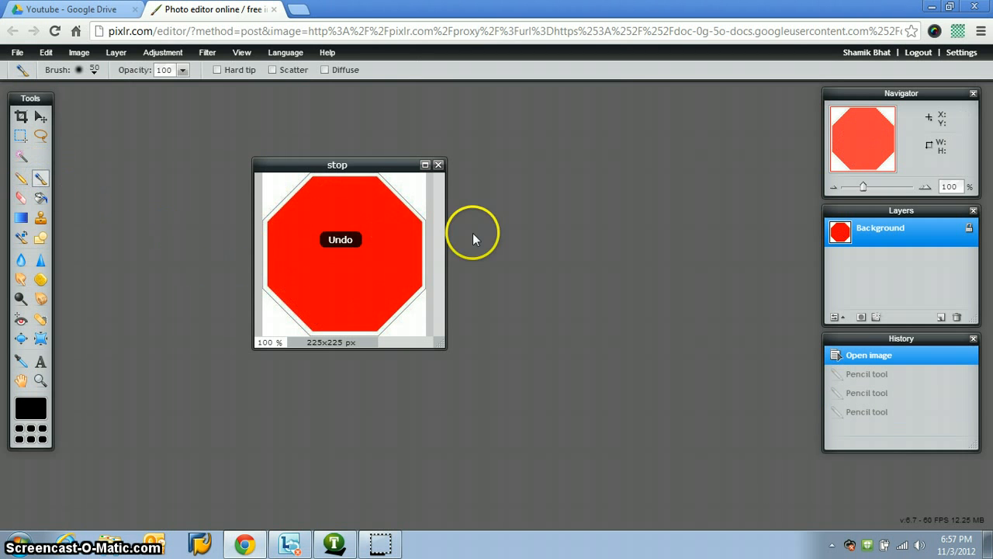
Step: Try a thick black stroke across the octagon with the size 50 Brush, toggle it through the history, and revert to the opened image
mouse_move(312, 253)
left_mouse_down()
mouse_move(378, 256)
mouse_move(360, 263)
mouse_move(328, 249)
mouse_move(342, 278)
mouse_move(406, 285)
mouse_move(391, 246)
left_mouse_up()
left_click(873, 357)
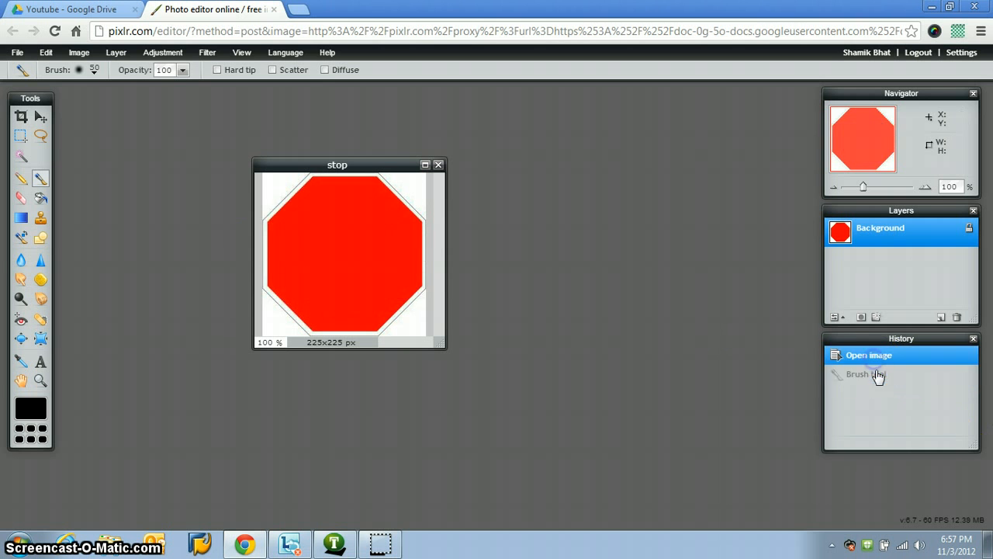
left_click(875, 374)
left_click(875, 356)
left_click(960, 377)
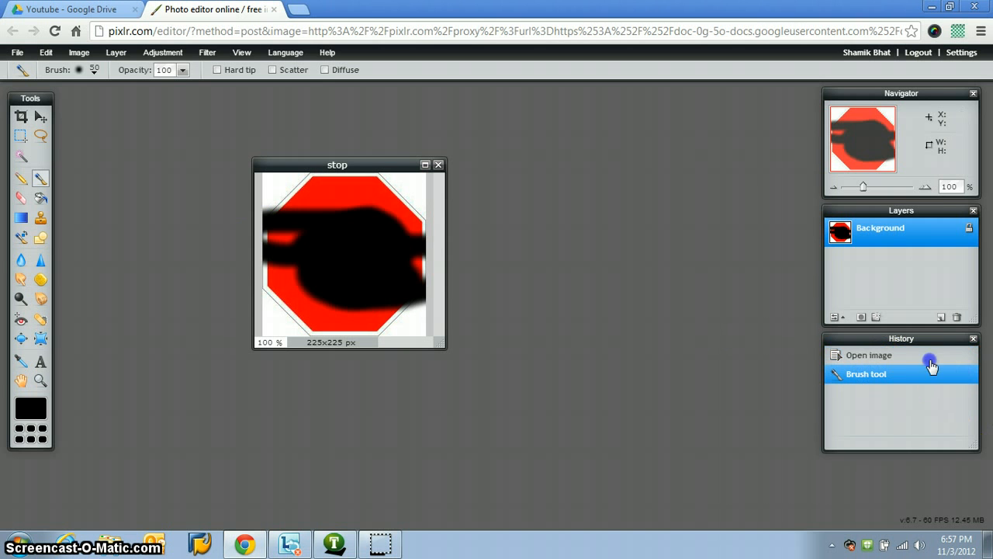
left_click(860, 357)
Step: Erase a short, slightly slanted streak in the octagon's left half with the size 50 Eraser at opacity 100
left_click(21, 198)
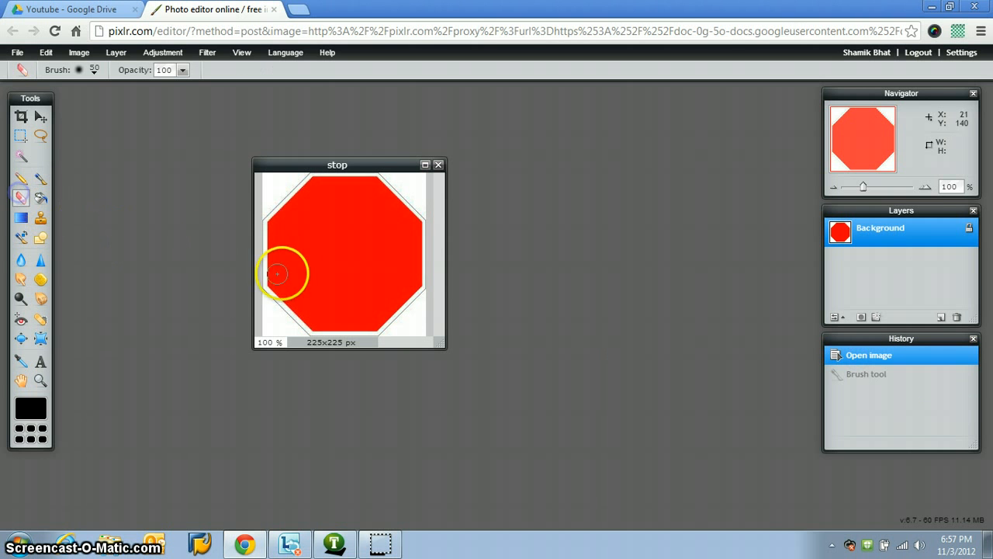
left_click_drag(282, 264, 344, 266)
Step: Try filling the erased streak with black and covering the image with linear white-to-black gradients, and undo the fill and gradients
left_click(41, 198)
left_click(339, 265)
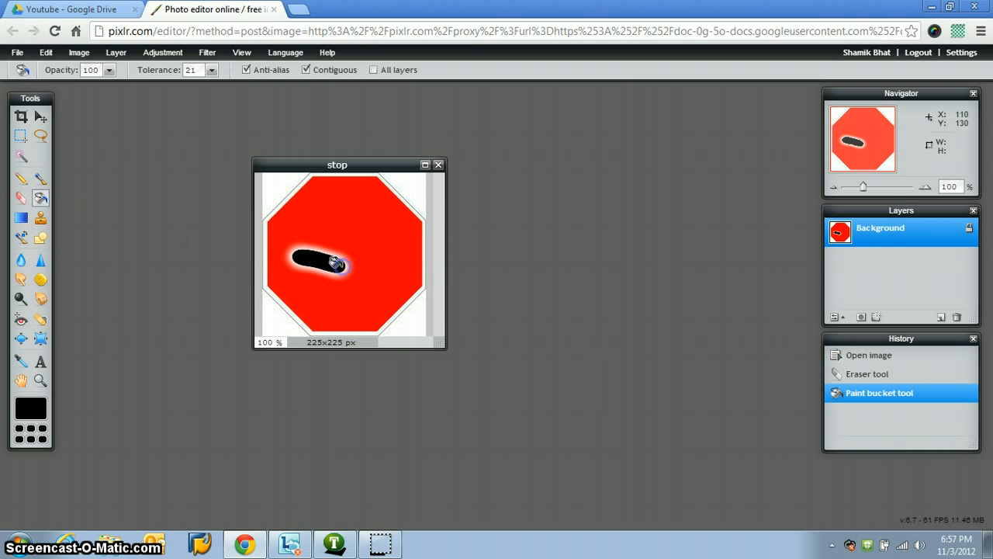
left_click(21, 219)
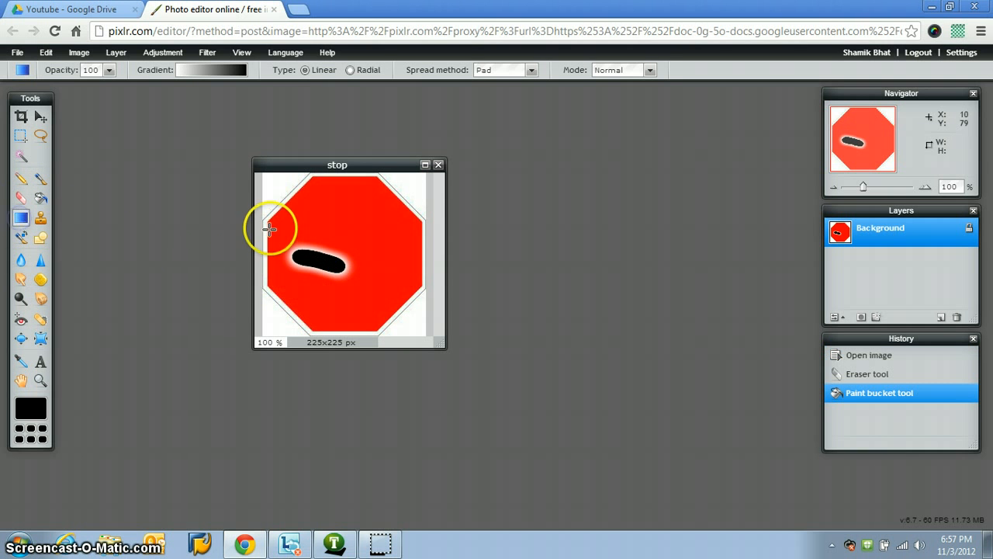
left_click_drag(368, 245, 331, 277)
key("ctrl+z")
key("ctrl+z")
key("ctrl+z")
key("ctrl+z")
key("ctrl+z")
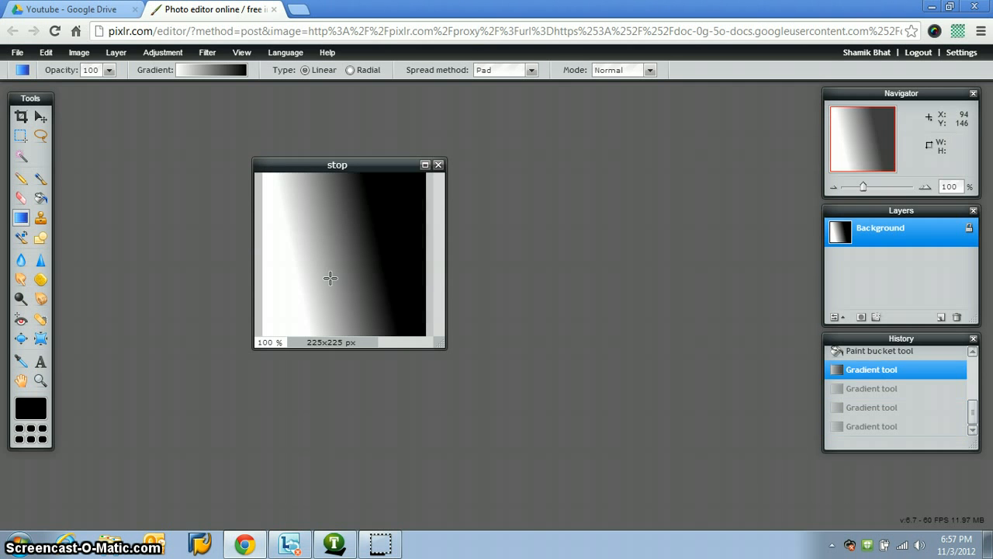
Step: Try the Clone stamp on the erased streak, and apply the Color replace tool at its edge with brush size 50 and tolerance 42
left_click(39, 220)
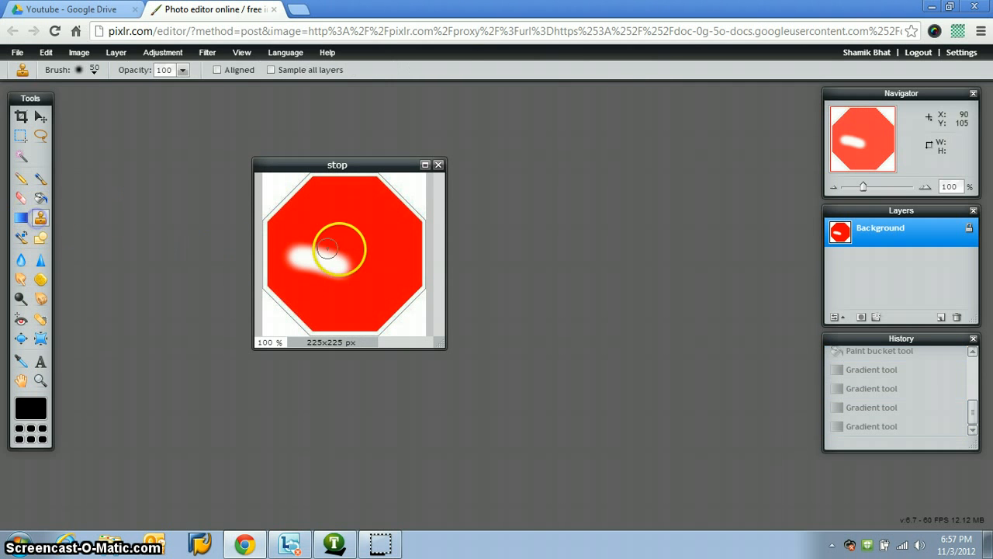
left_click(327, 261)
left_click(564, 319)
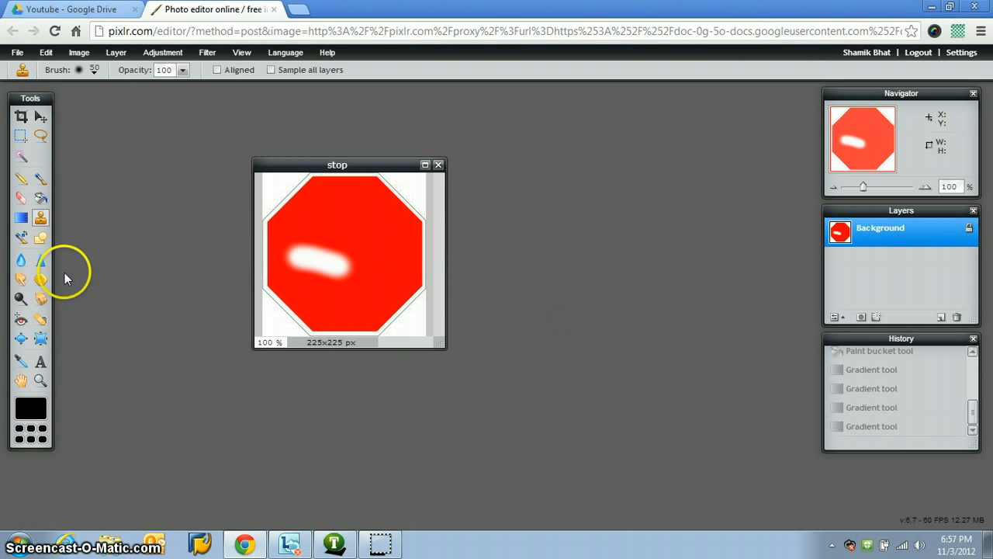
left_click(21, 241)
left_click(352, 269)
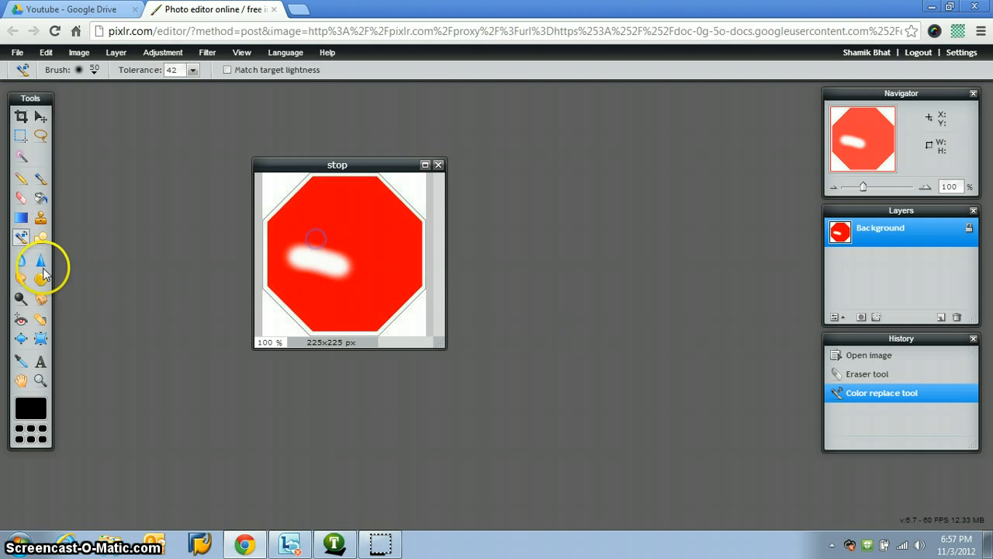
Step: Draw several filled black rectangles of different sizes over the octagon, using opacity 100 and border size 1
left_click(47, 236)
left_click_drag(292, 210, 344, 267)
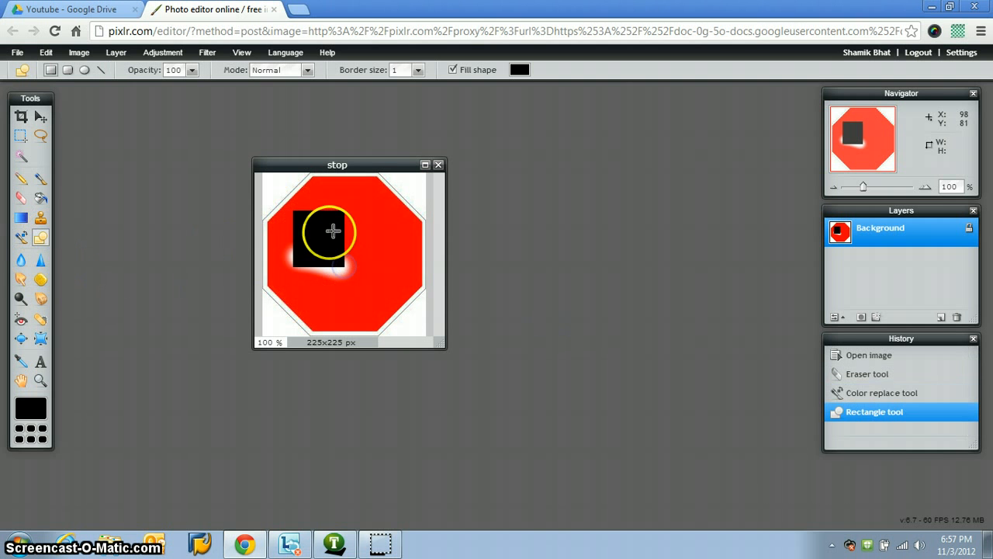
mouse_move(334, 226)
left_mouse_down()
mouse_move(359, 233)
mouse_move(394, 297)
mouse_move(298, 297)
left_mouse_up()
left_click_drag(302, 205, 342, 211)
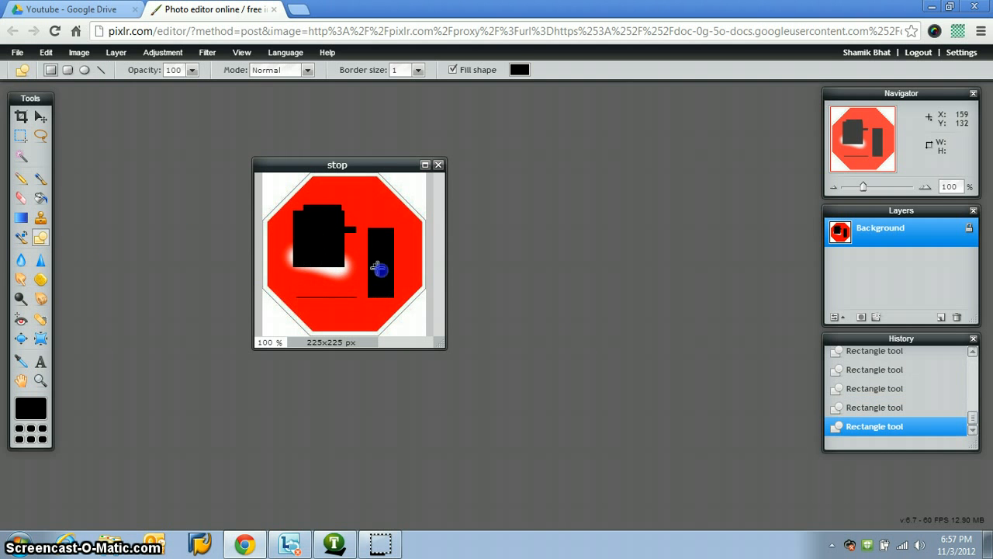
Step: Smudge the black rectangles and the octagon's edges in many directions, using brush size 50 and strength 50
left_click(19, 278)
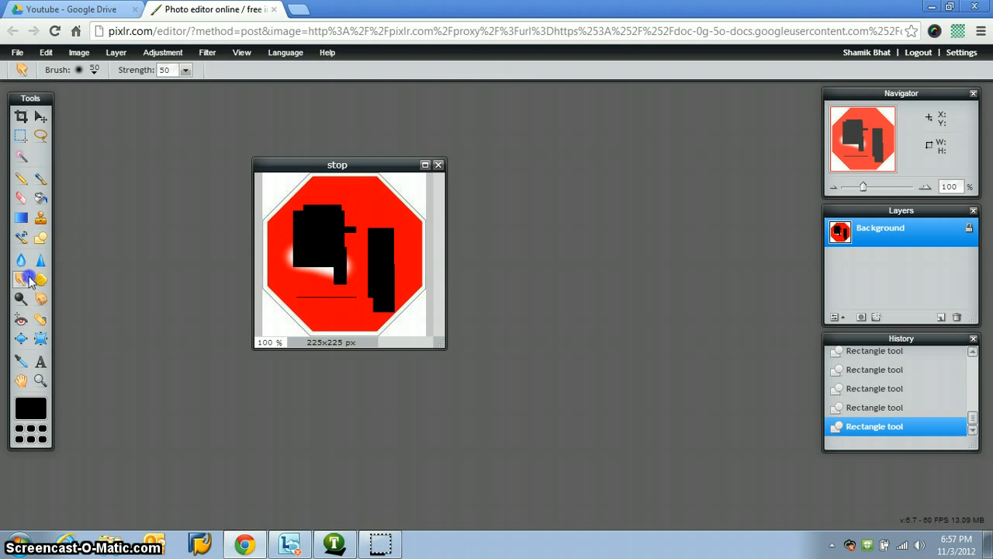
left_click_drag(323, 265, 320, 309)
mouse_move(301, 252)
left_mouse_down()
mouse_move(304, 277)
mouse_move(284, 308)
left_mouse_up()
mouse_move(344, 240)
left_mouse_down()
mouse_move(368, 234)
mouse_move(370, 257)
left_mouse_up()
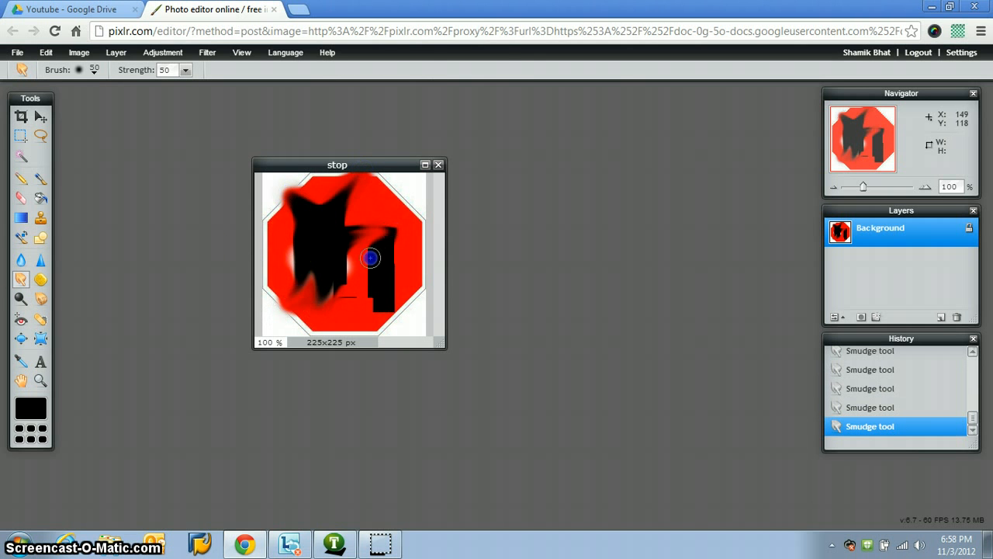
mouse_move(306, 221)
left_mouse_down()
mouse_move(416, 187)
mouse_move(369, 268)
mouse_move(384, 265)
mouse_move(334, 241)
mouse_move(282, 311)
mouse_move(365, 339)
mouse_move(412, 300)
mouse_move(408, 262)
mouse_move(277, 186)
mouse_move(335, 200)
left_mouse_up()
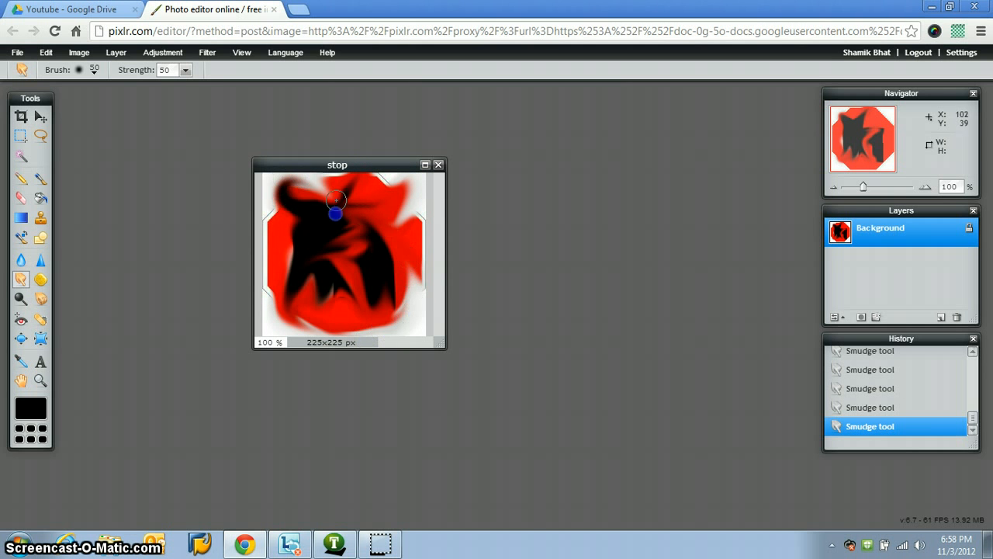
mouse_move(267, 212)
left_mouse_down()
mouse_move(277, 311)
mouse_move(395, 275)
mouse_move(268, 188)
left_mouse_up()
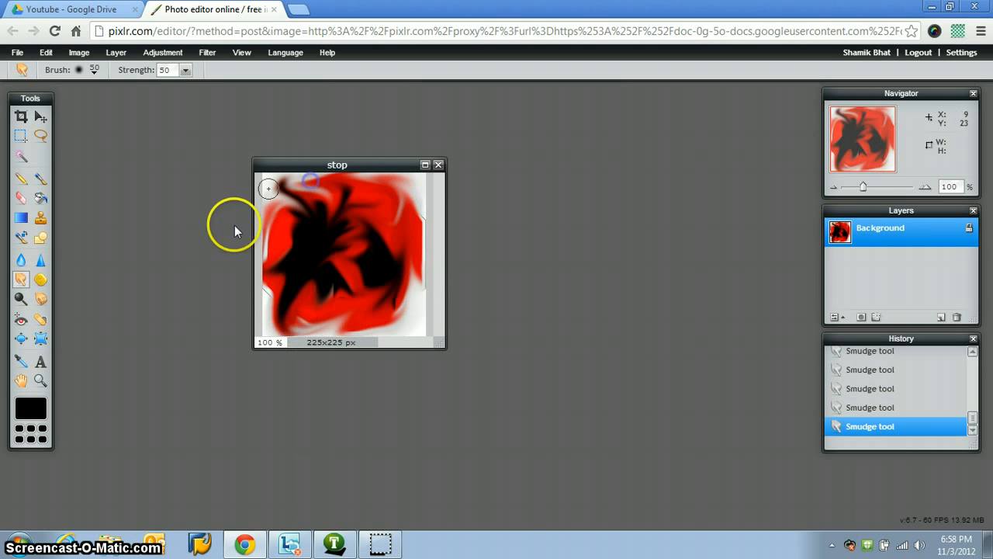
Step: Apply red eye reduction with tolerance 50 at several points of the smudged image to turn its red areas black
left_click(21, 318)
left_click(328, 230)
left_click(326, 237)
left_click(314, 253)
left_click(294, 274)
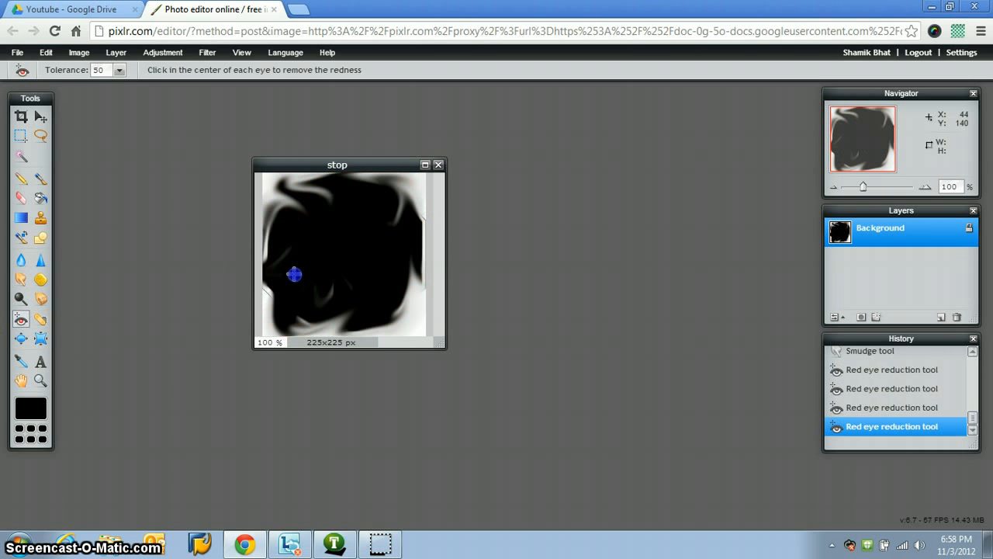
Step: Add the two-line text "Stop sign used to be" over the image's lower part in Verdana, size 30, Regular, red ff0000
left_click(40, 362)
left_click(308, 278)
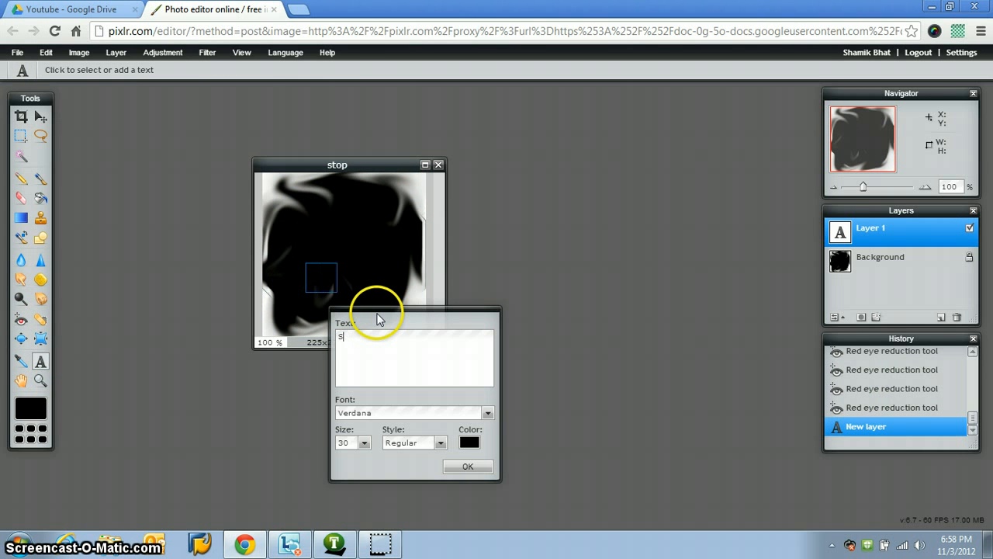
left_click(469, 442)
mouse_move(400, 226)
left_mouse_down()
mouse_move(454, 217)
mouse_move(460, 225)
left_mouse_up()
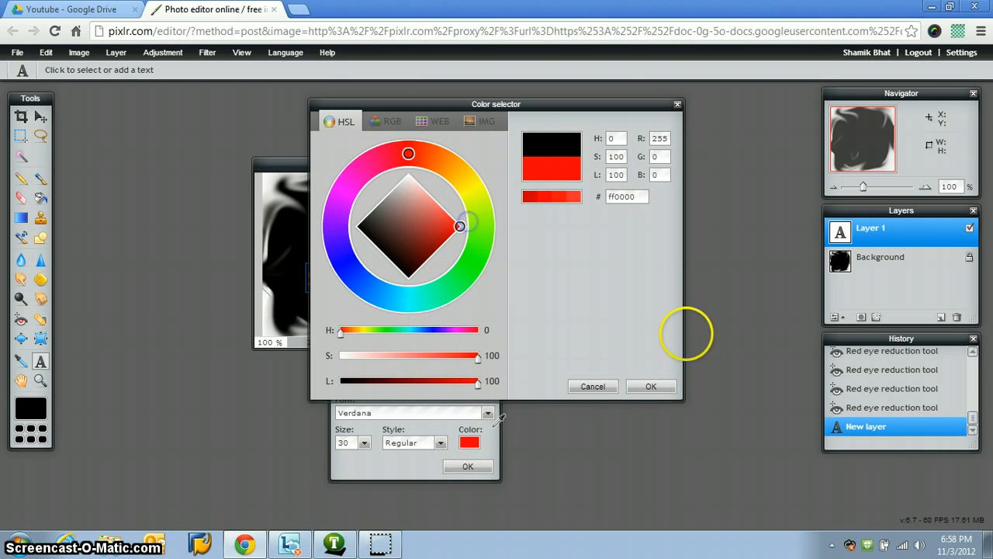
left_click(650, 388)
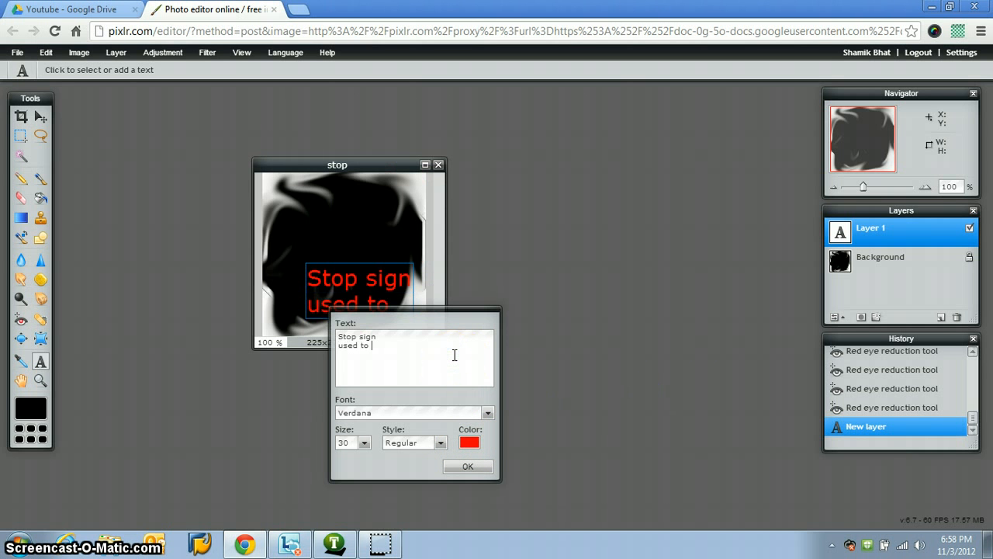
left_click(466, 468)
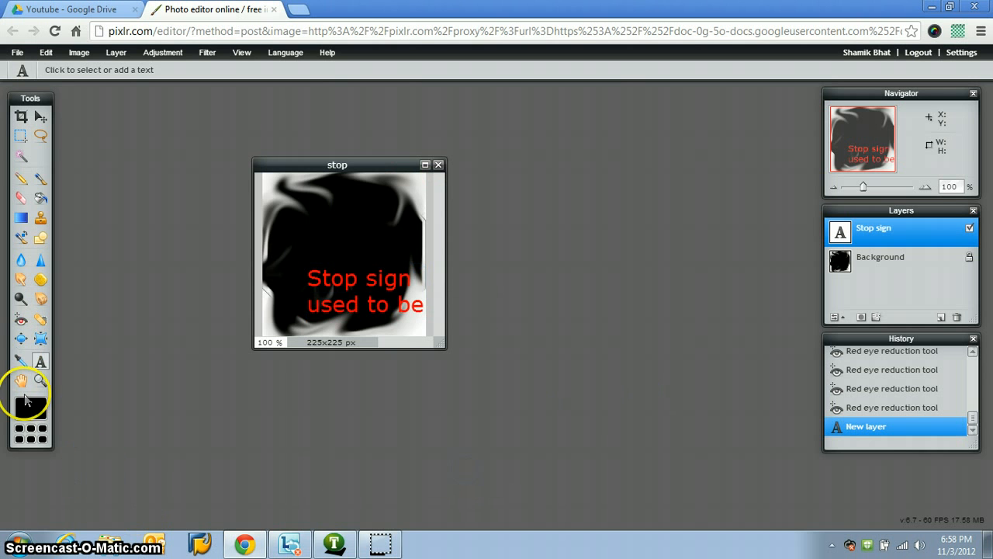
Step: Zoom in to 800% on the middle of the image and pan around the enlarged picture with the Hand tool
left_click(39, 380)
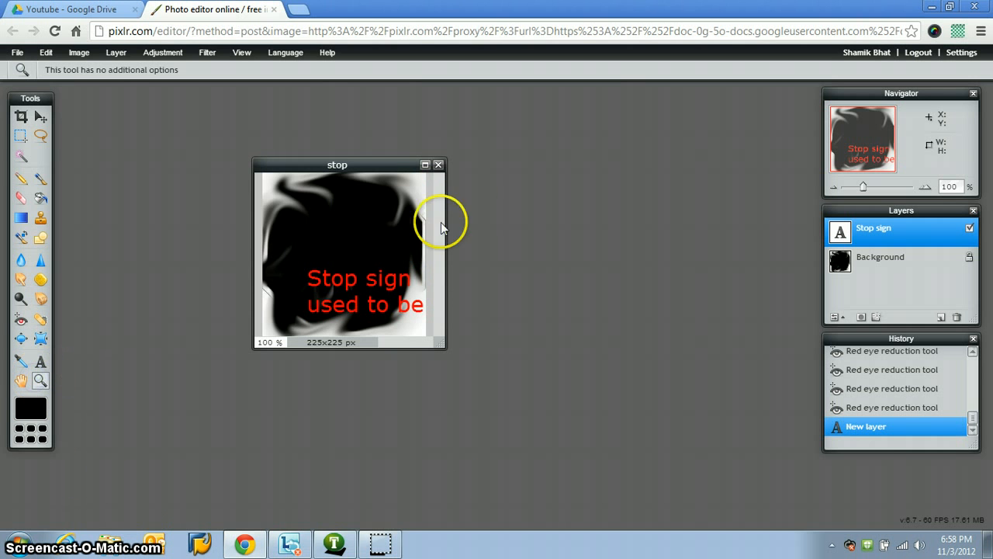
left_click(351, 241)
left_click(355, 243)
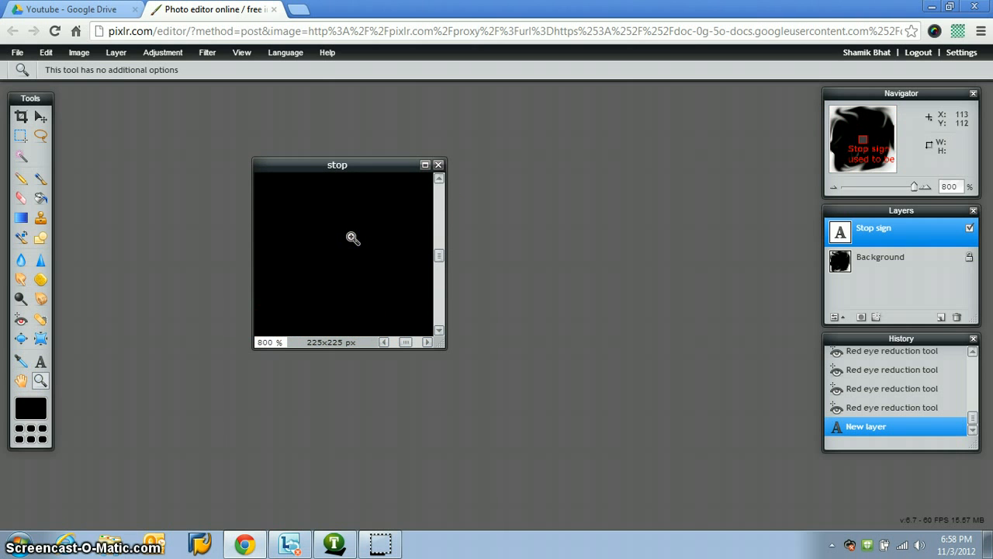
left_click(28, 336)
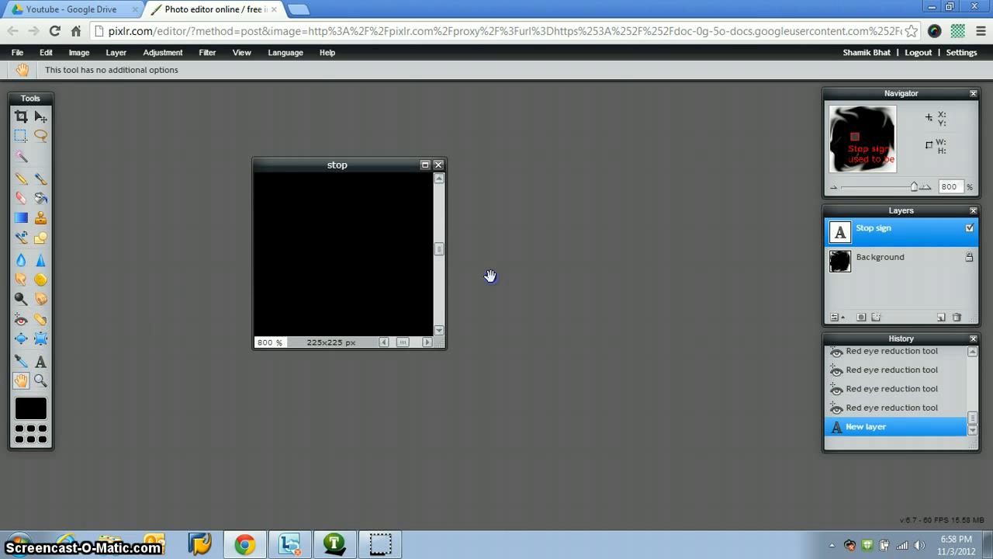
left_click_drag(357, 245, 240, 214)
left_click_drag(364, 311, 390, 215)
Step: Maximize the image window, pan across the enlarged red text, and set the zoom back to 100%
left_click(425, 165)
left_click_drag(655, 316, 759, 485)
left_click_drag(372, 232, 268, 317)
left_click_drag(488, 259, 426, 250)
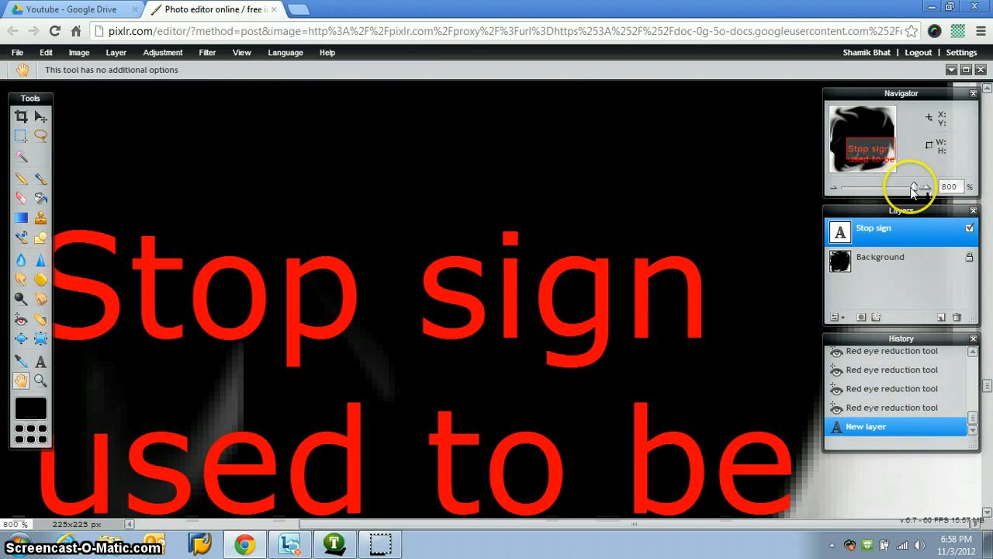
left_click_drag(912, 191, 863, 193)
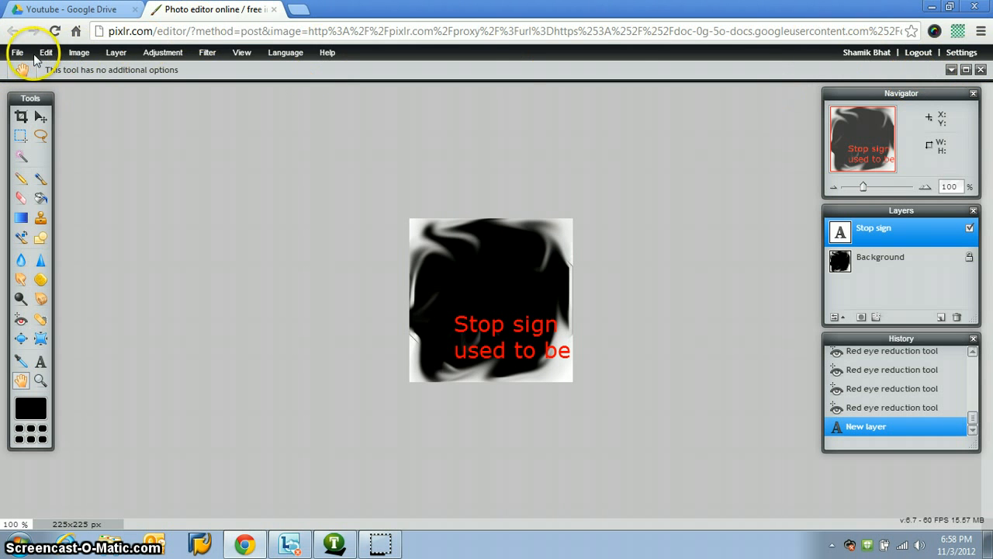
left_click(14, 53)
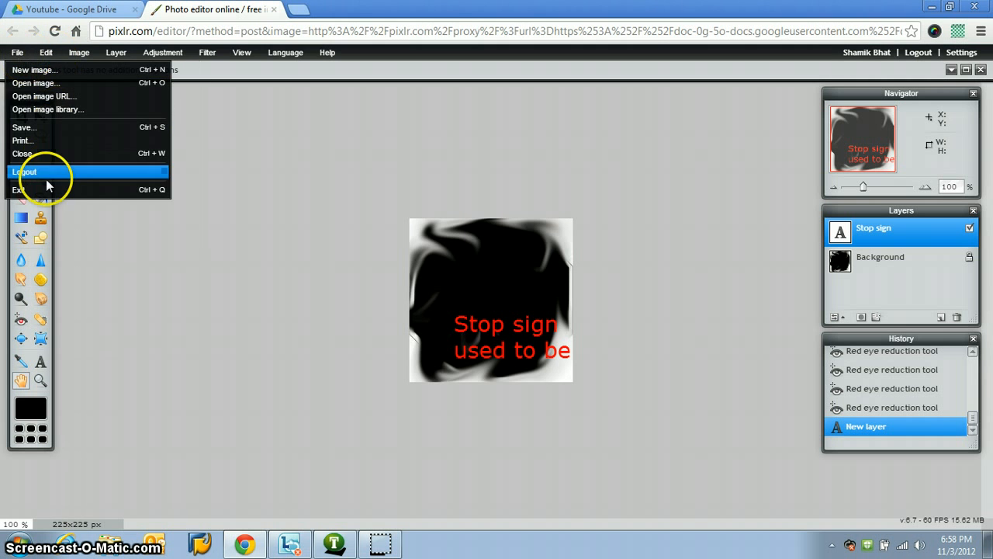
mouse_move(282, 56)
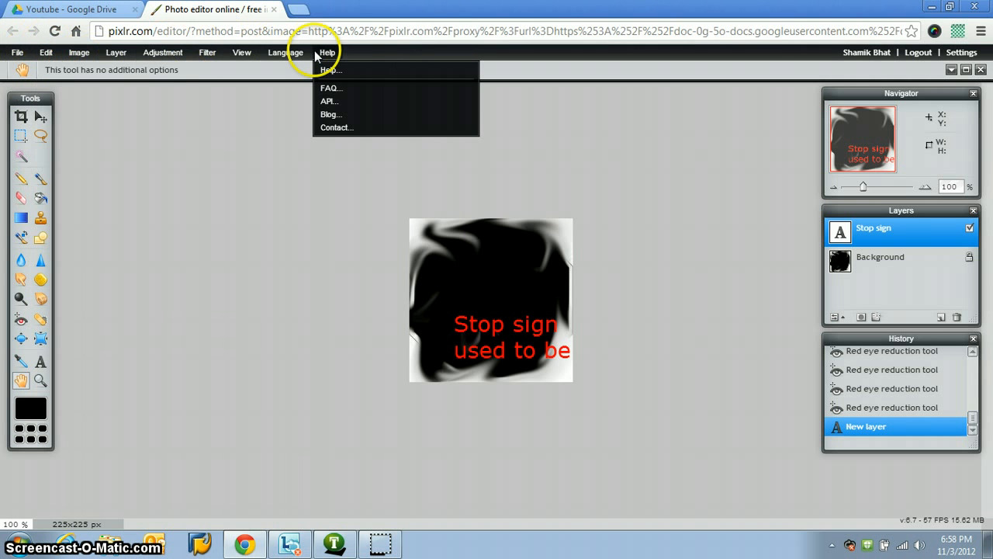
mouse_move(163, 52)
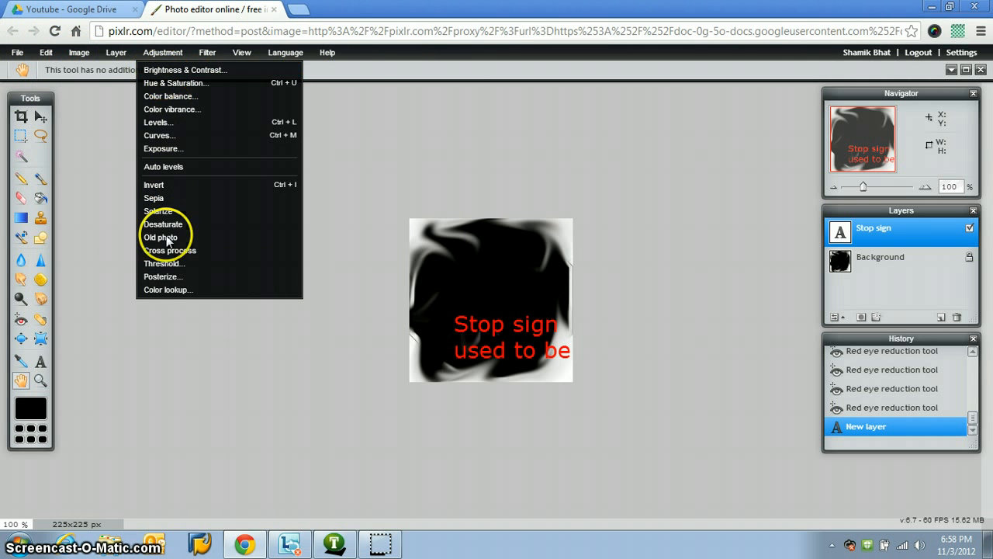
Step: Review the save destinations for the edited stop image, including Google Drive, My computer, imm.io, Facebook, Flickr and Picasa, without saving
mouse_move(45, 54)
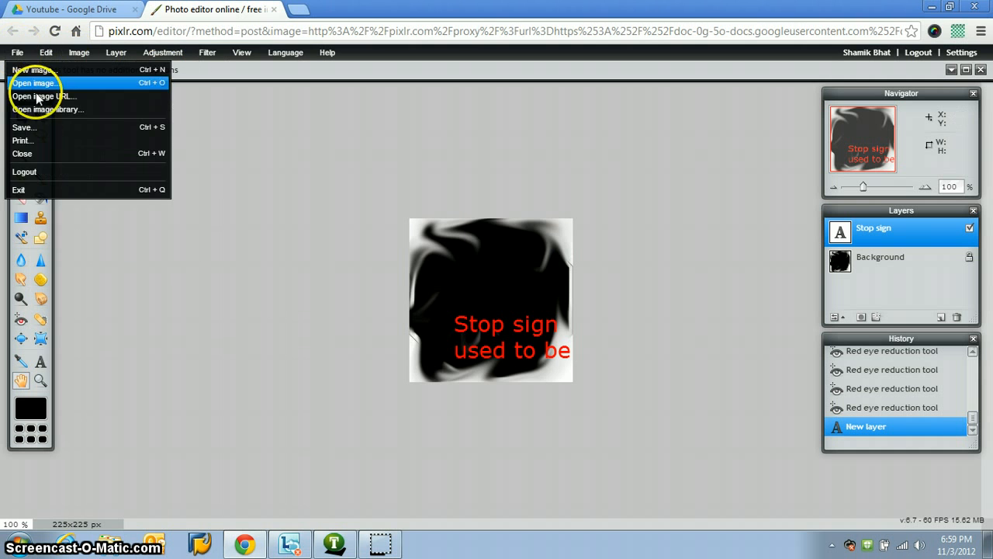
left_click(52, 128)
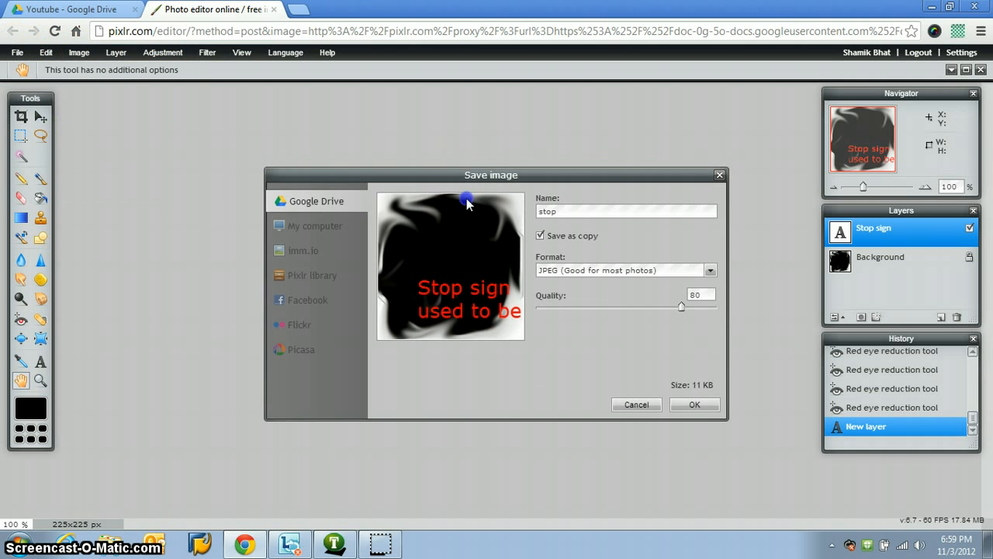
left_click_drag(466, 168, 450, 179)
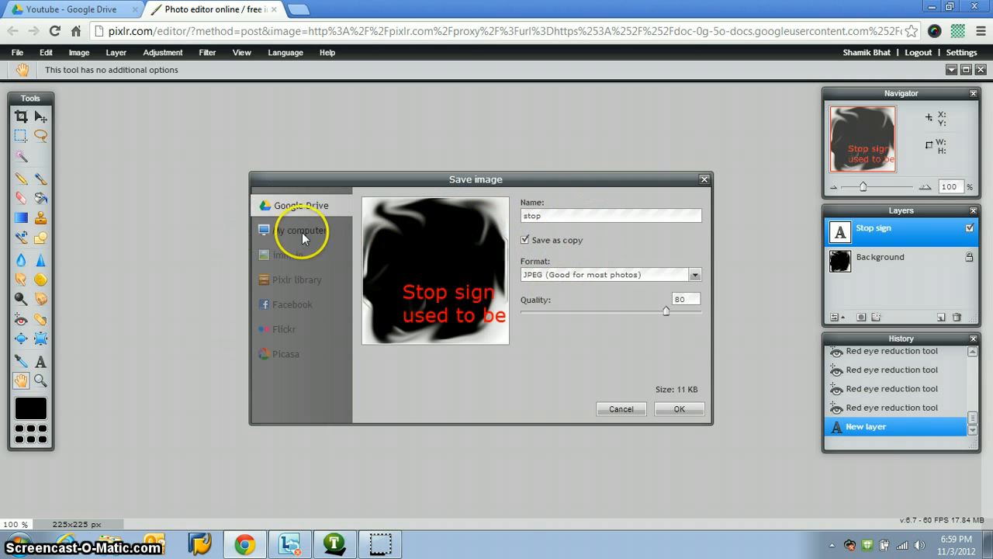
left_click(289, 227)
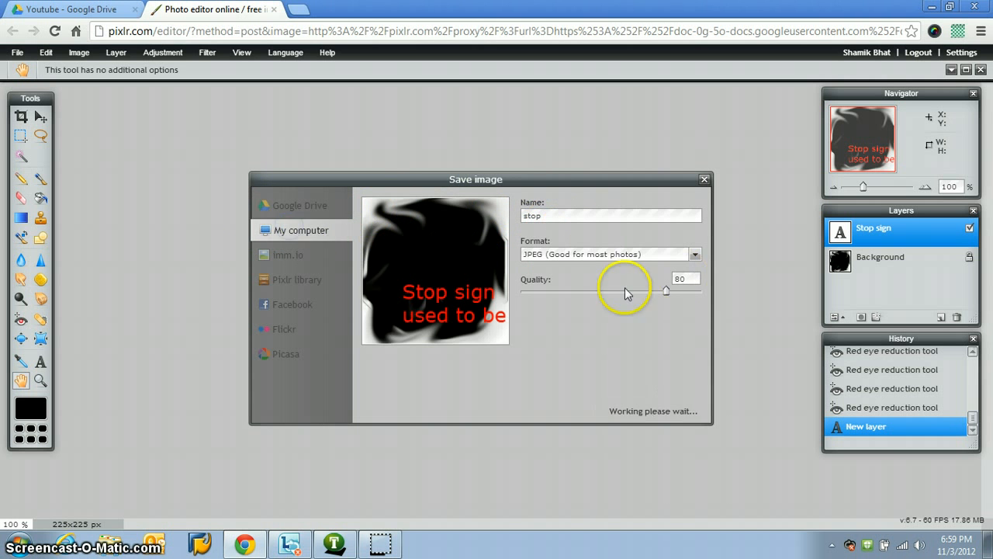
left_click(288, 253)
left_click(304, 306)
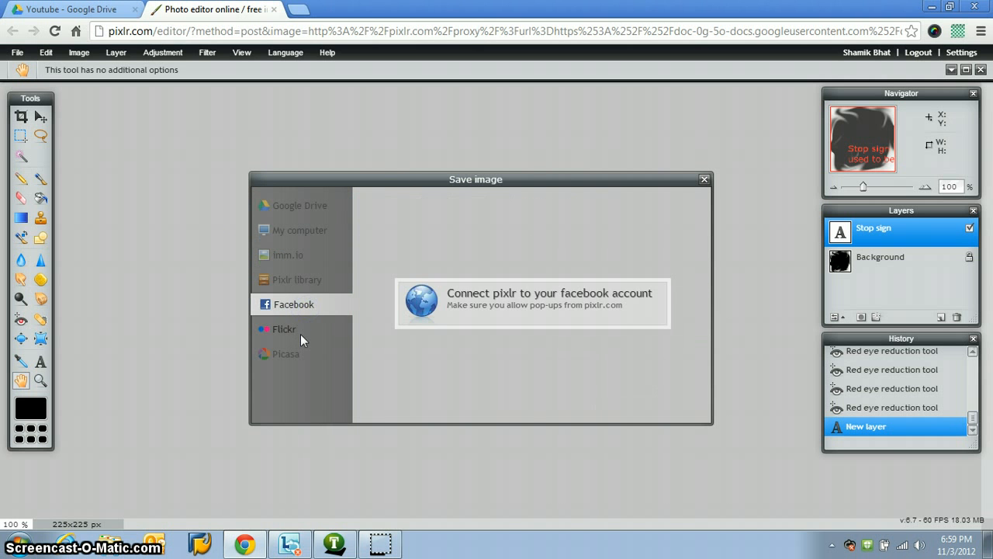
left_click(291, 339)
left_click(292, 353)
left_click(303, 238)
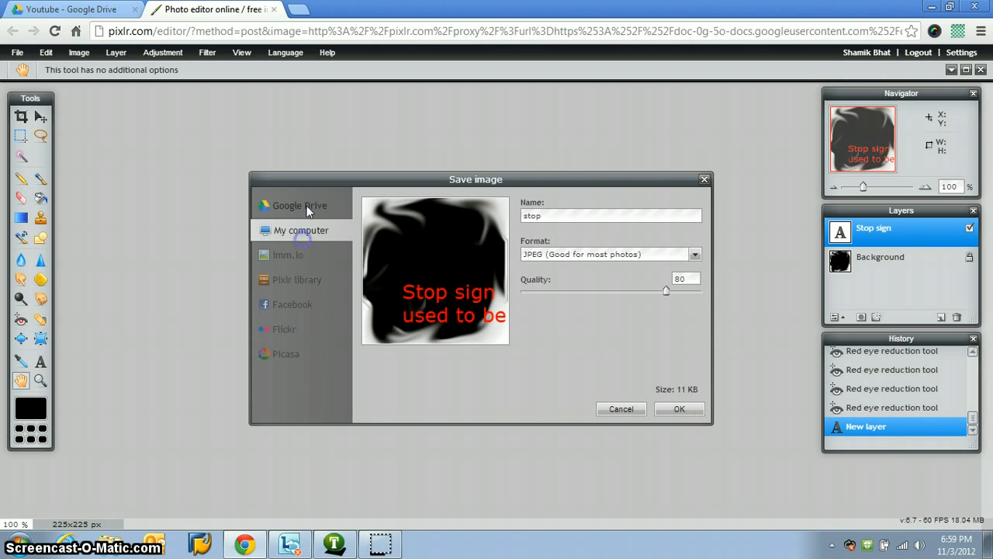
left_click(308, 208)
left_click(614, 407)
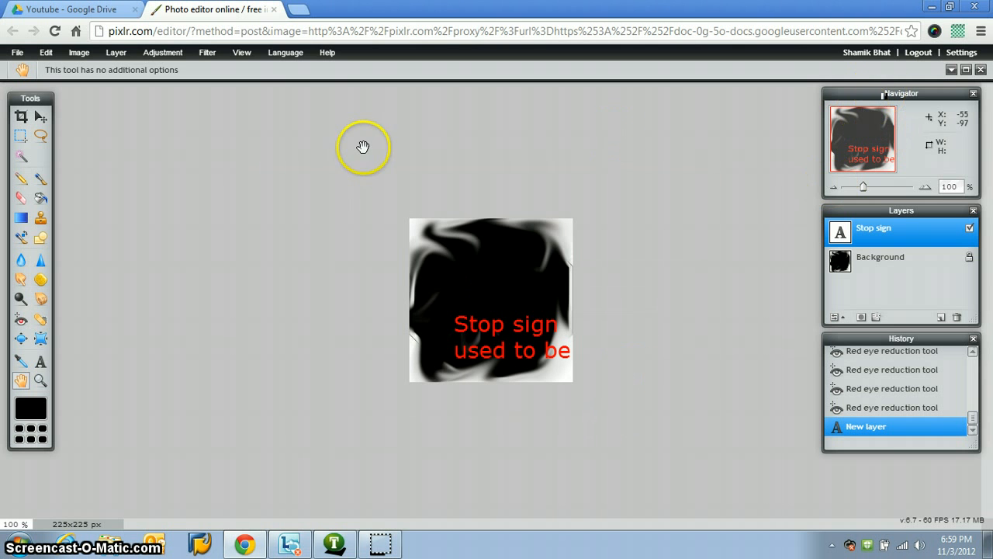
Step: Close the Pixlr editor without saving and view VSpic.png from the Youtube folder in Google Drive
left_click(273, 9)
left_click(209, 242)
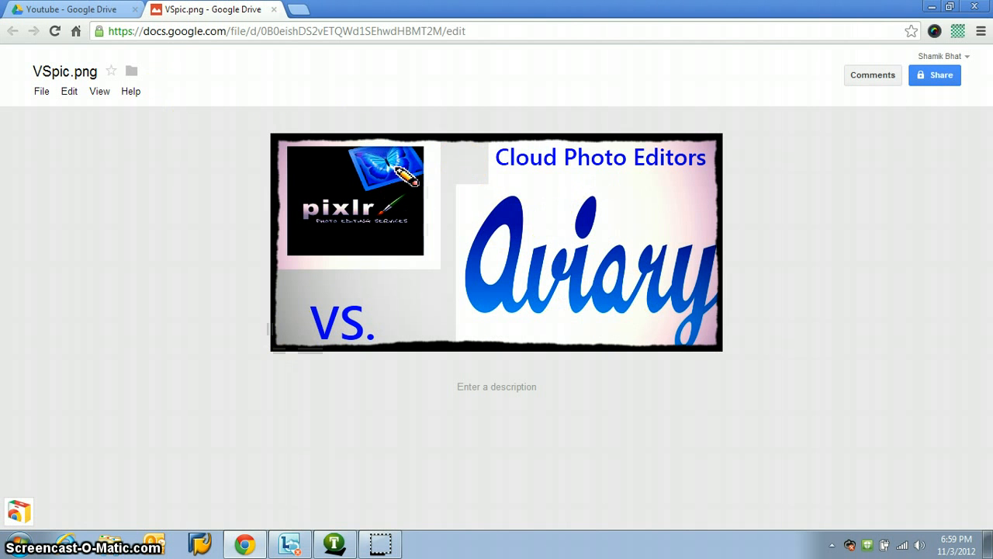
left_click(71, 9)
left_click(222, 9)
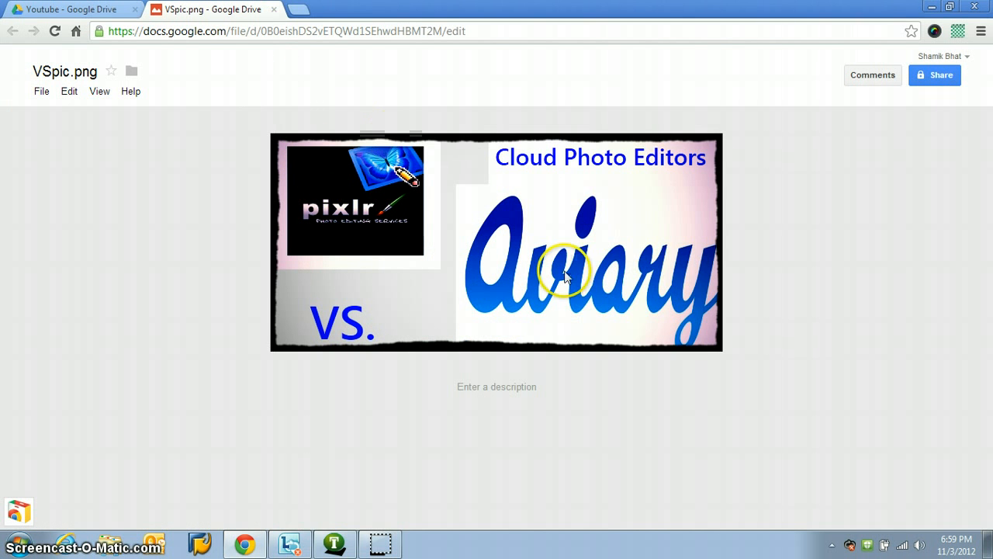
Step: Close the VSpic.png preview and deselect stop.jpg in the Youtube folder
left_click(272, 10)
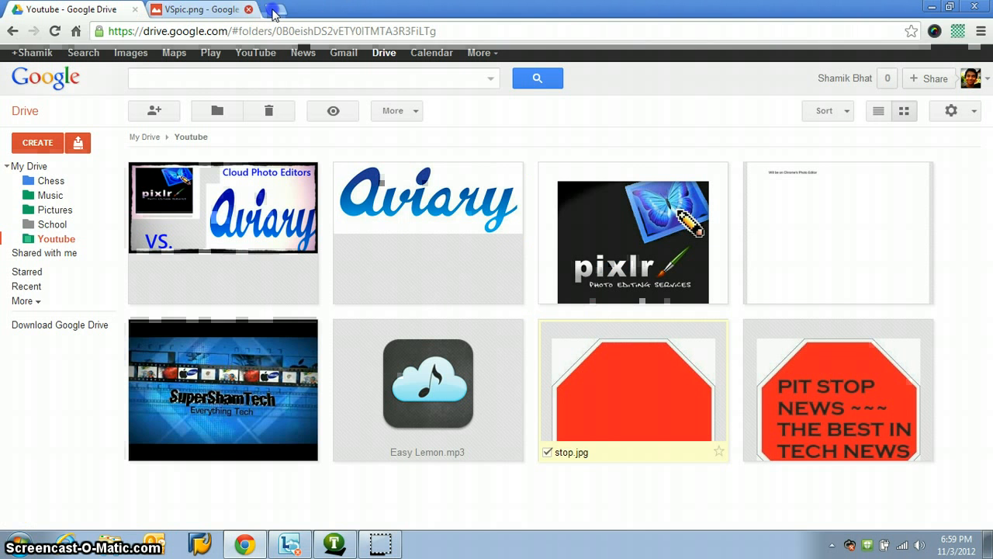
left_click(316, 74)
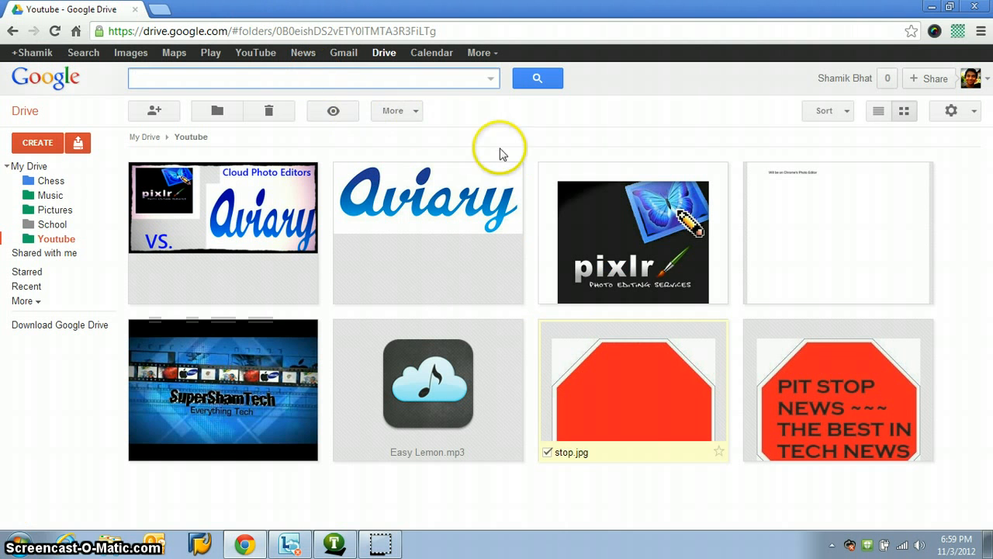
left_click(547, 452)
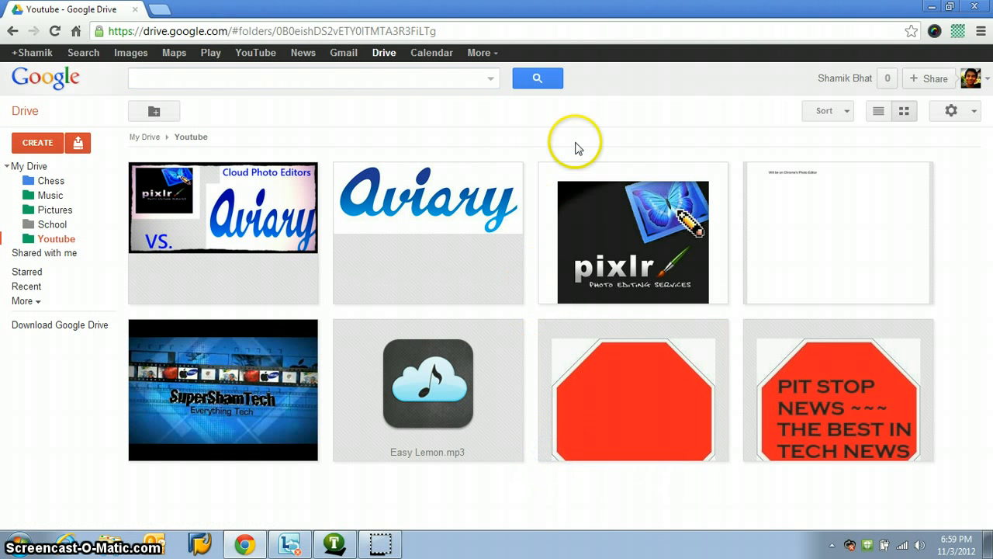
left_click(428, 78)
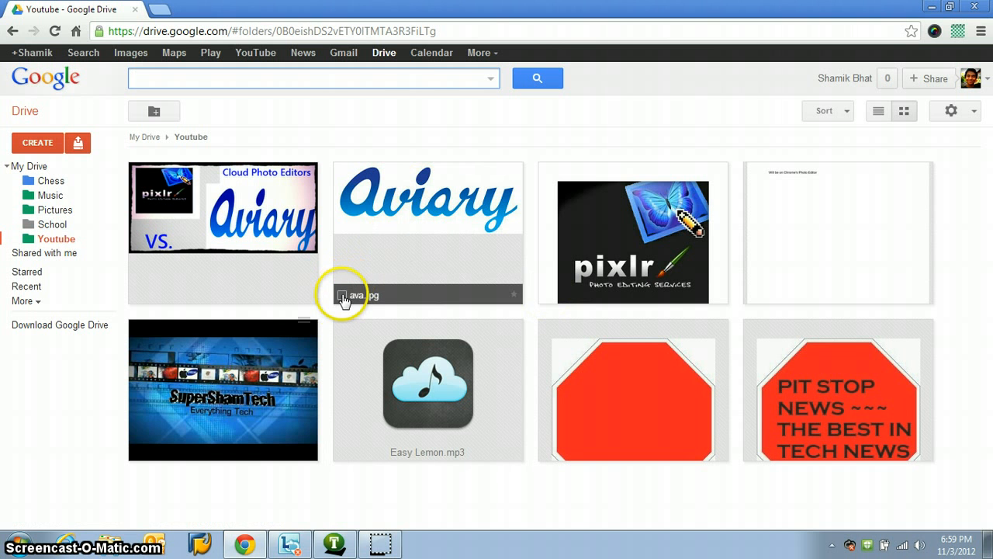
left_click(405, 79)
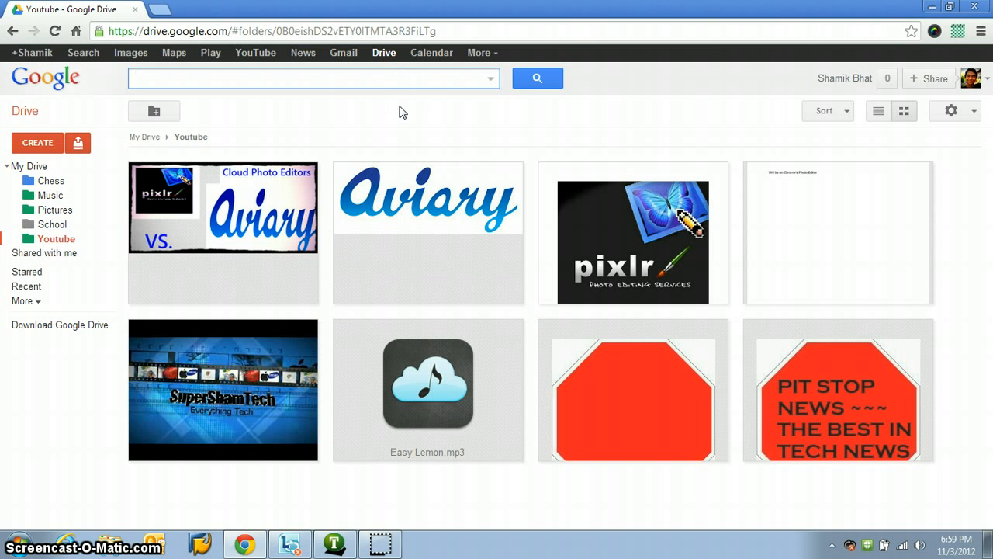
left_click(491, 78)
left_click(491, 78)
left_click(331, 75)
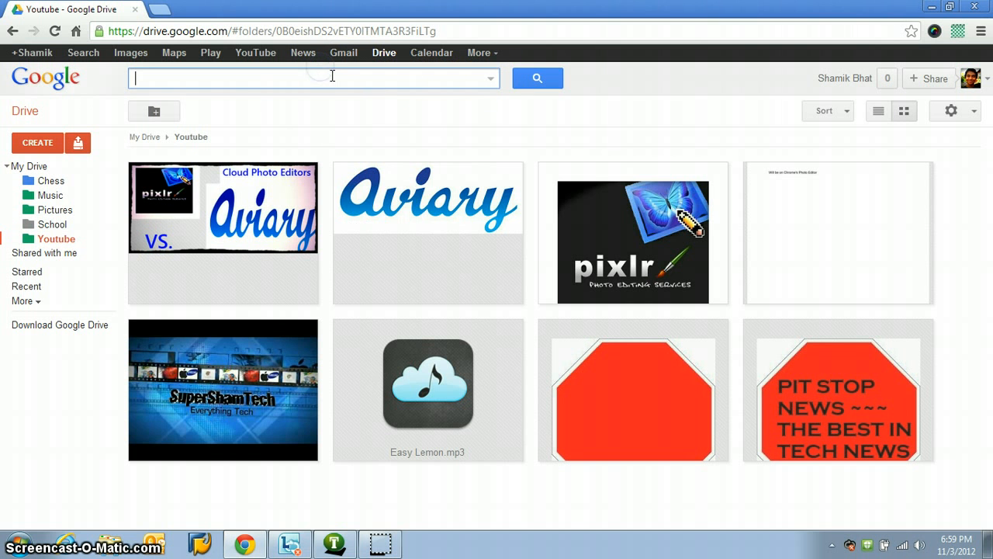
left_click(492, 79)
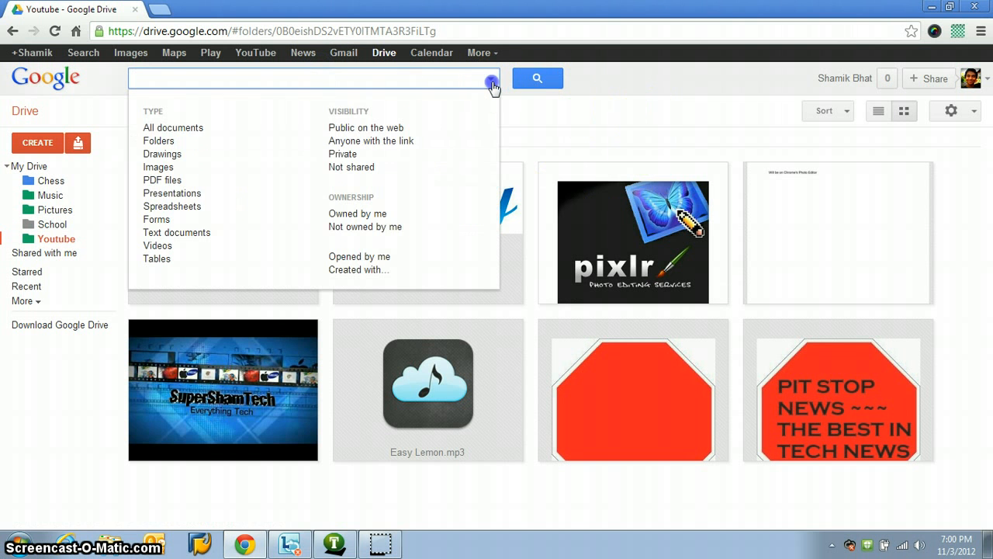
left_click(491, 80)
left_click(496, 56)
left_click(497, 55)
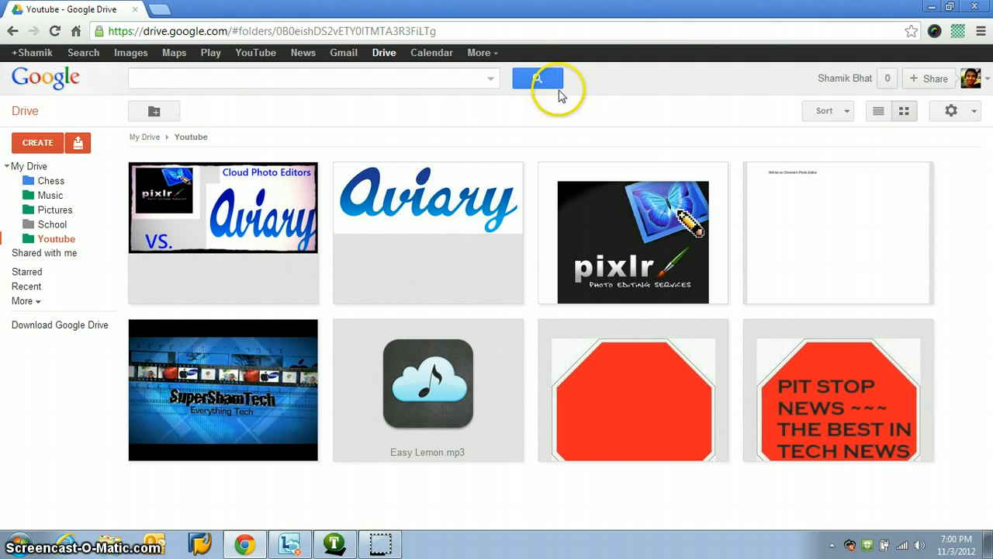
left_click(454, 81)
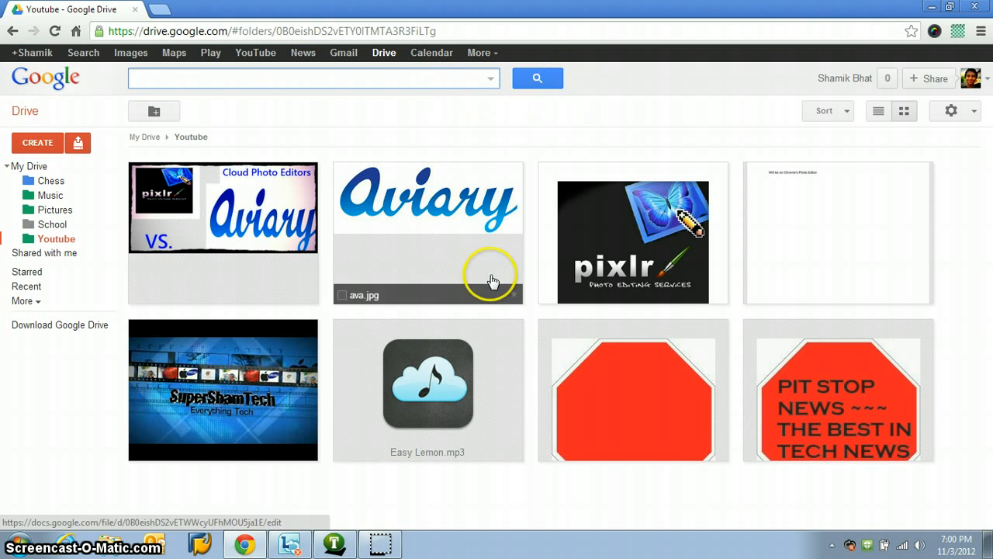
left_click(490, 78)
left_click(491, 78)
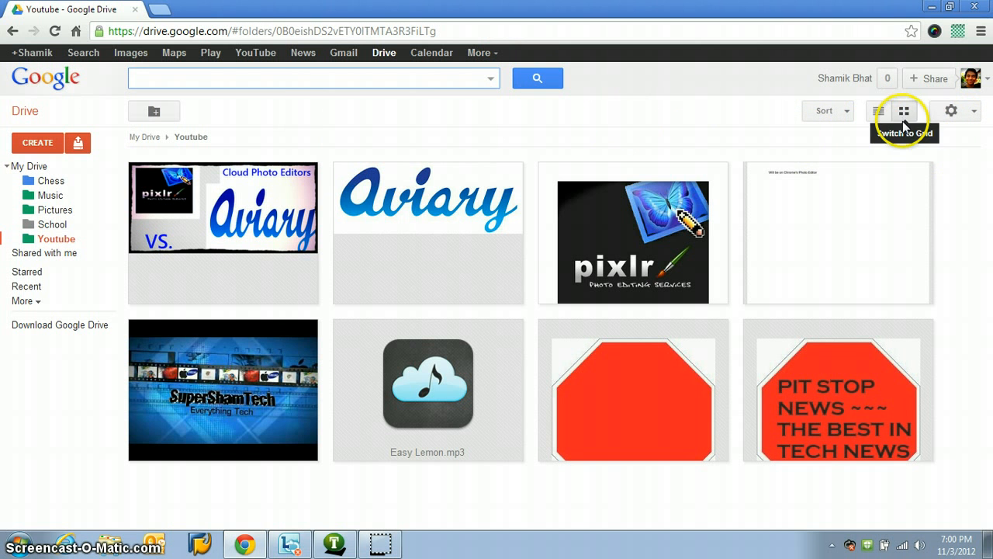
Step: Open the VSpic.png comparison picture from the Youtube folder again
left_click(260, 217)
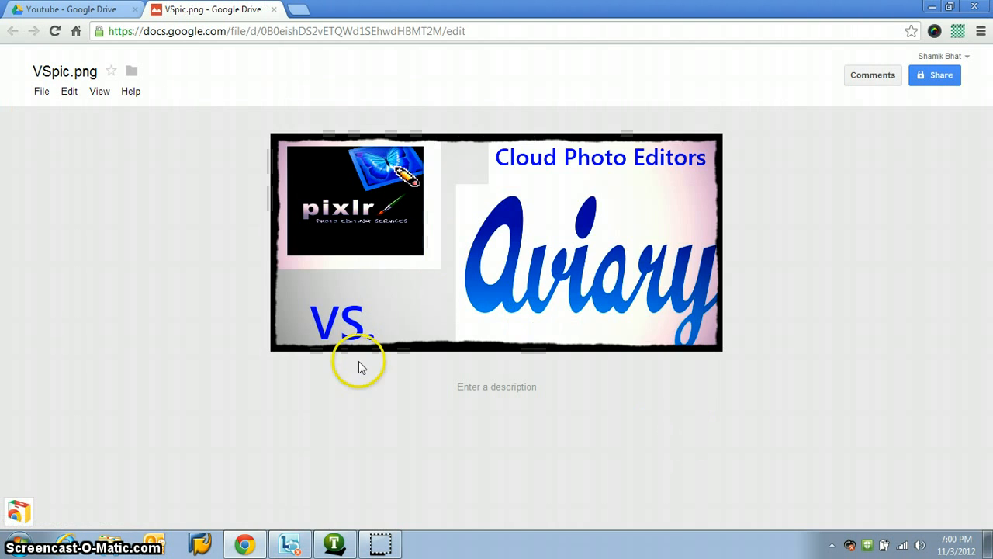